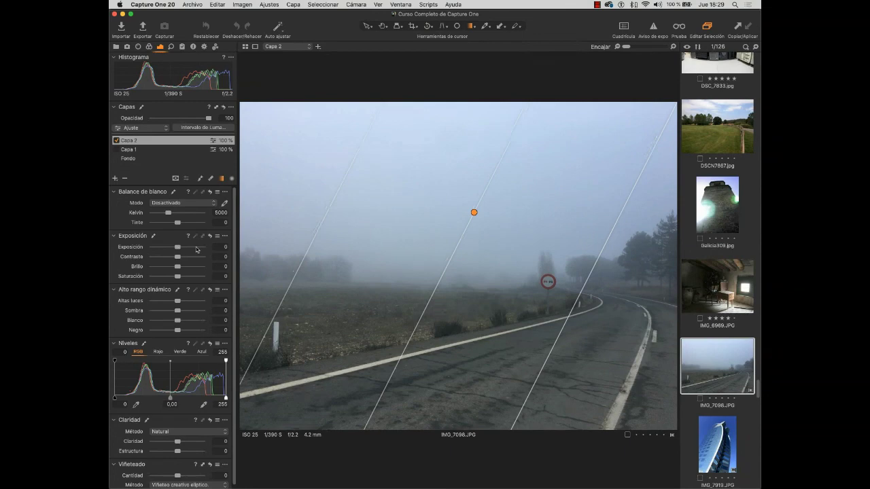
Force quit the unresponsive Capture One 20 and close the list of running applications
key("super+Tab")
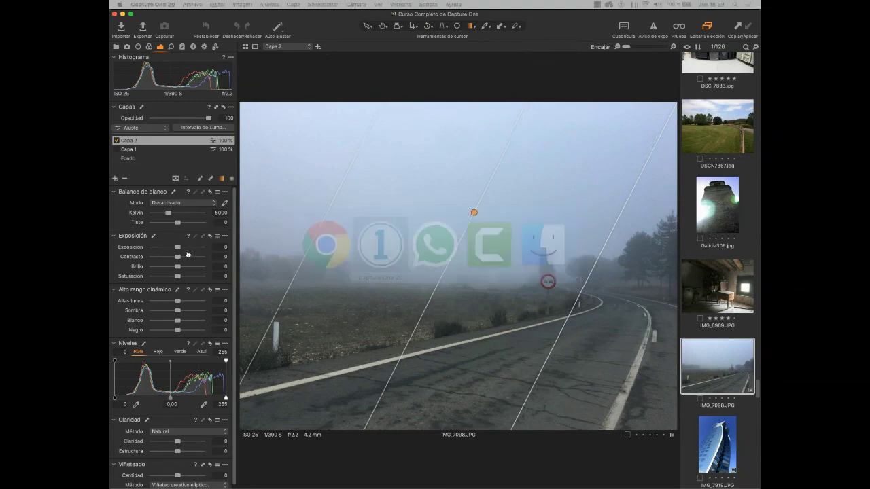
key("super+Tab")
left_click(346, 34)
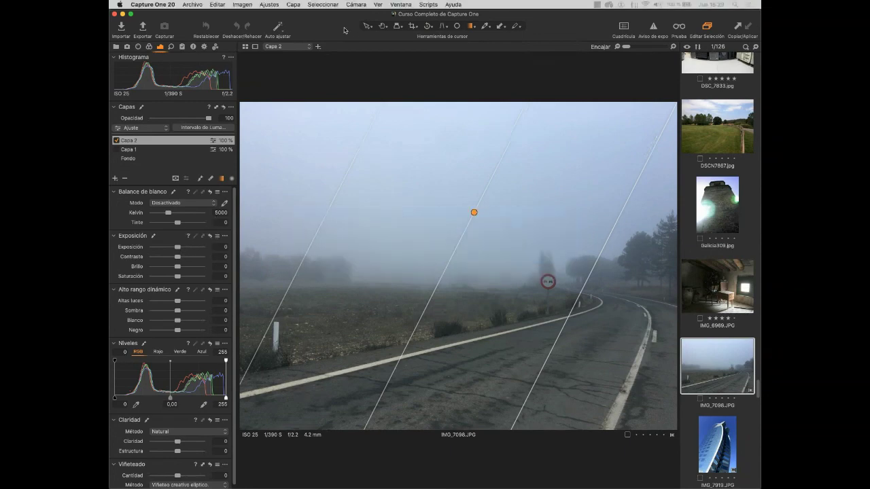
key("super+alt+Escape")
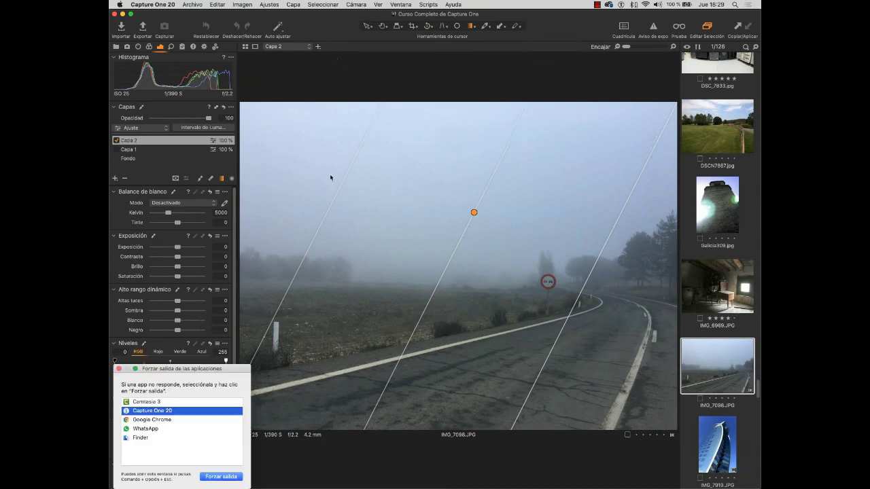
left_click(215, 479)
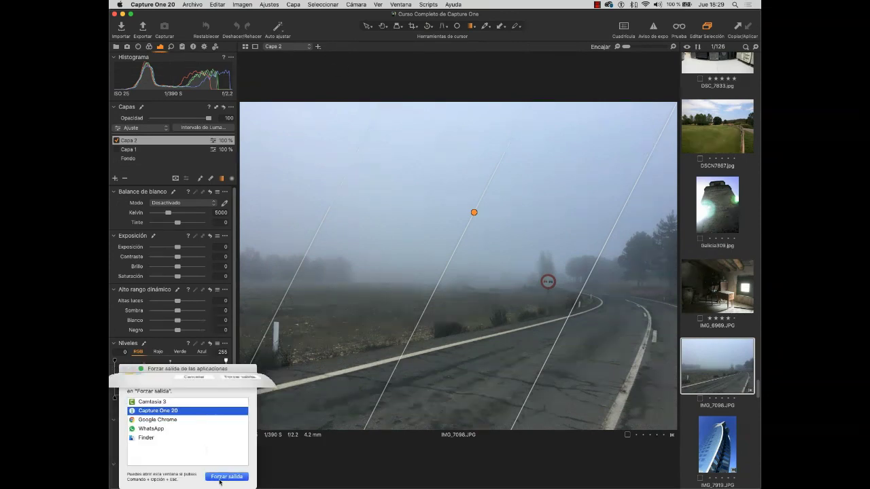
left_click(232, 408)
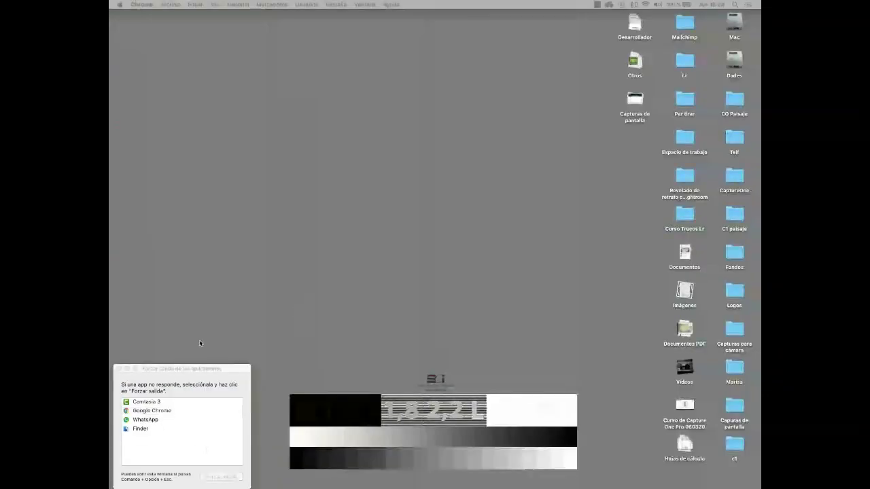
left_click(118, 369)
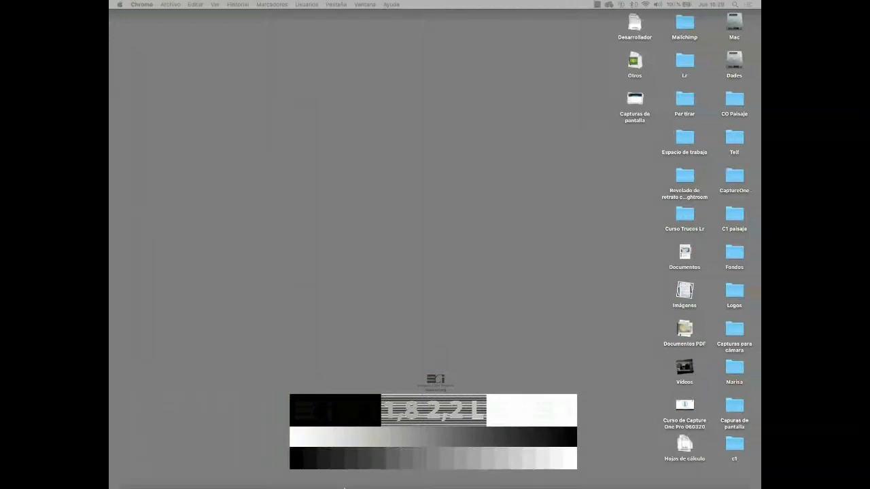
Relaunch Capture One 20, send the anonymous crash report, and choose to restart from the system problem report
left_click(362, 480)
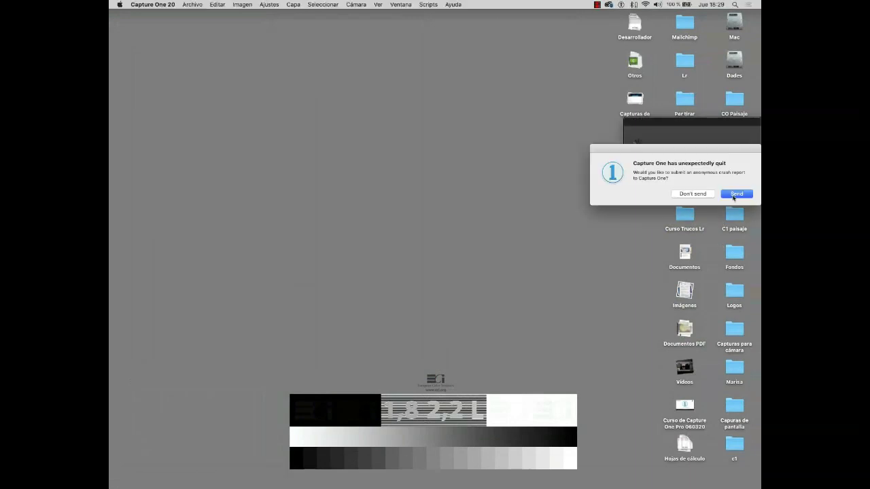
left_click(740, 196)
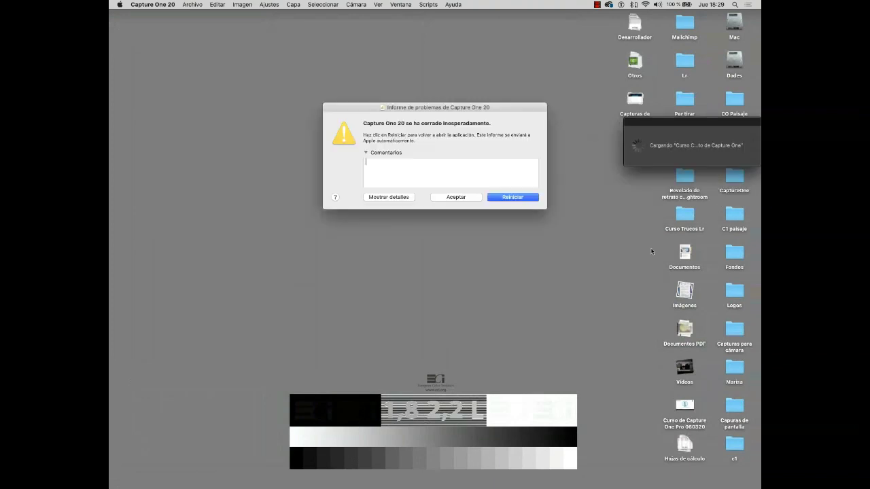
left_click(505, 197)
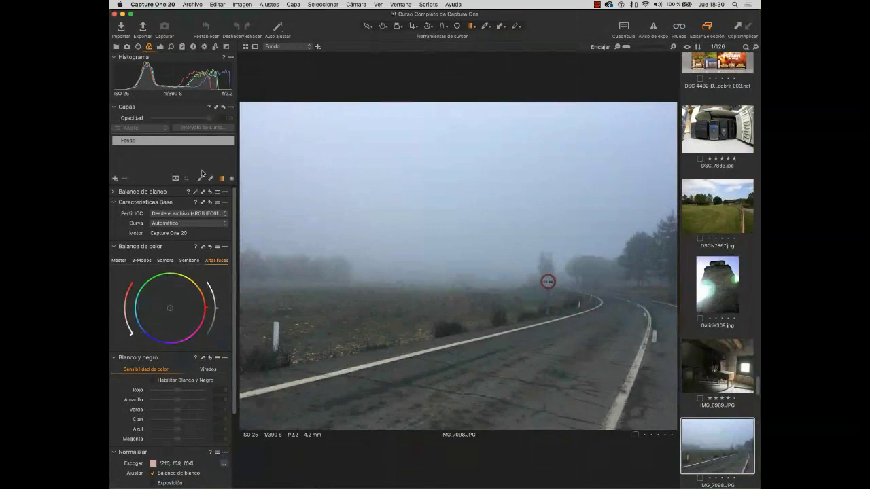
Add an adjustment layer to IMG_7098.JPG and draw a slanted linear gradient mask from the upper-left sky toward the road sign
left_click(114, 179)
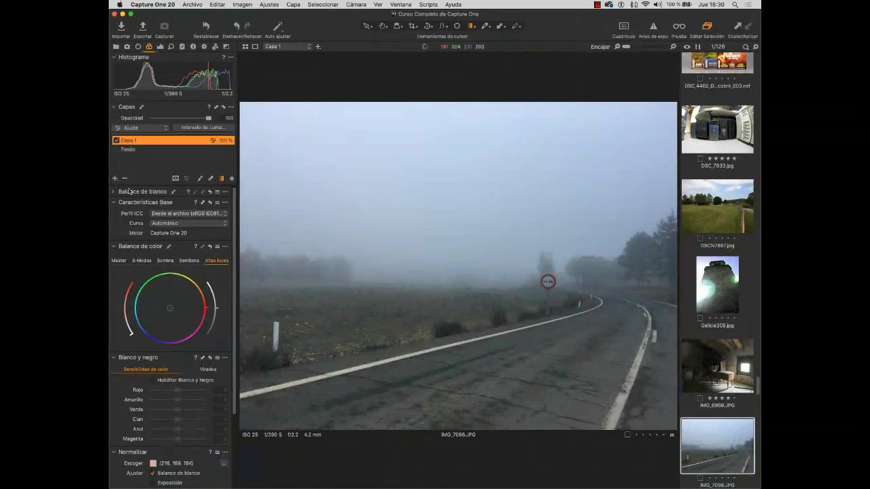
key("l")
left_click_drag(336, 170, 588, 260)
Test the gradient mask by lowering the layer's exposure to -4, and reset the exposure to 0
left_click(160, 47)
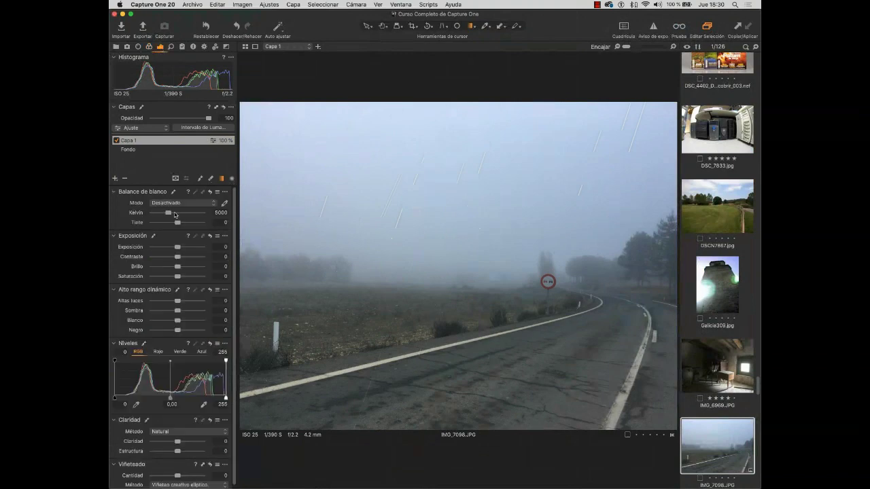
left_click_drag(178, 248, 151, 251)
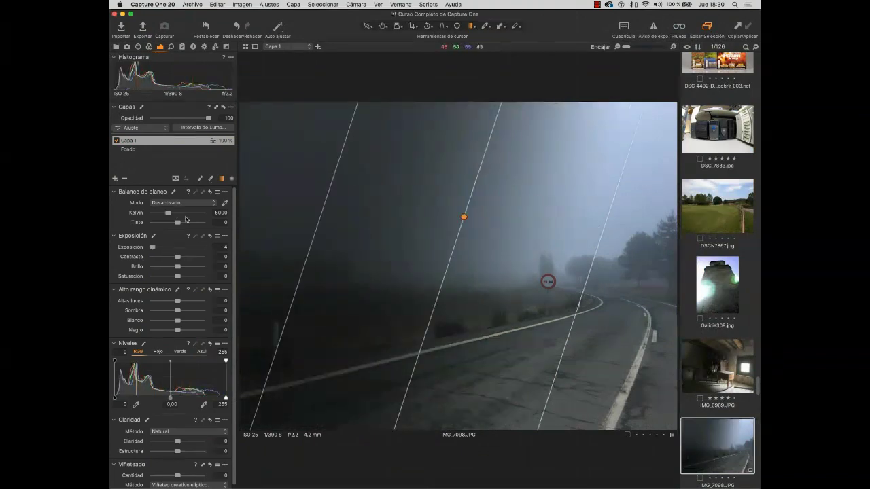
double_click(155, 247)
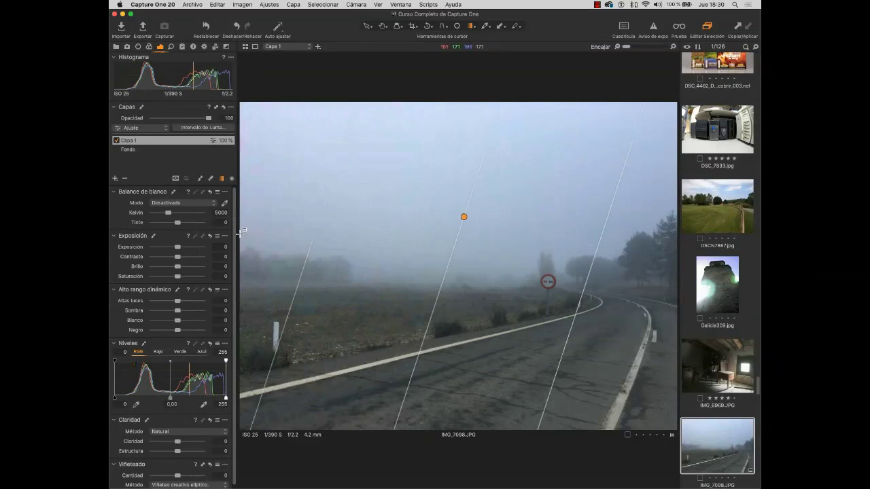
Toggle the gradient's mask overlay on and off, and set the mask to be always displayed
key("m")
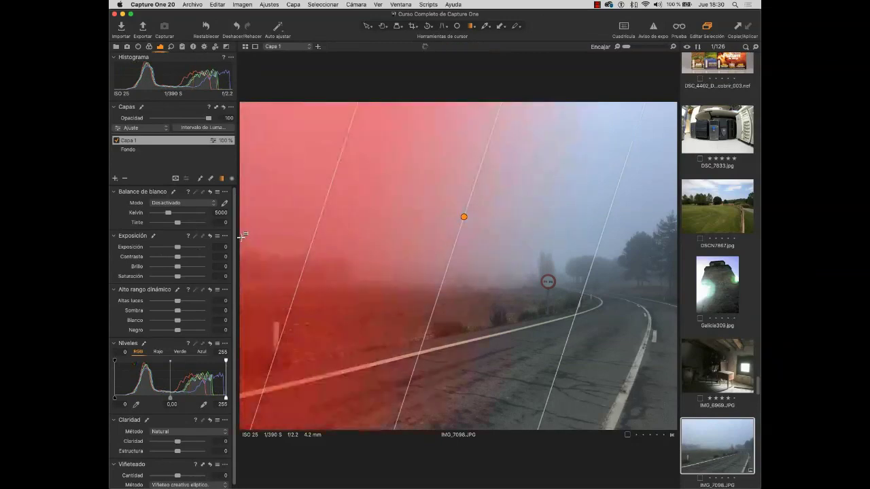
key("m")
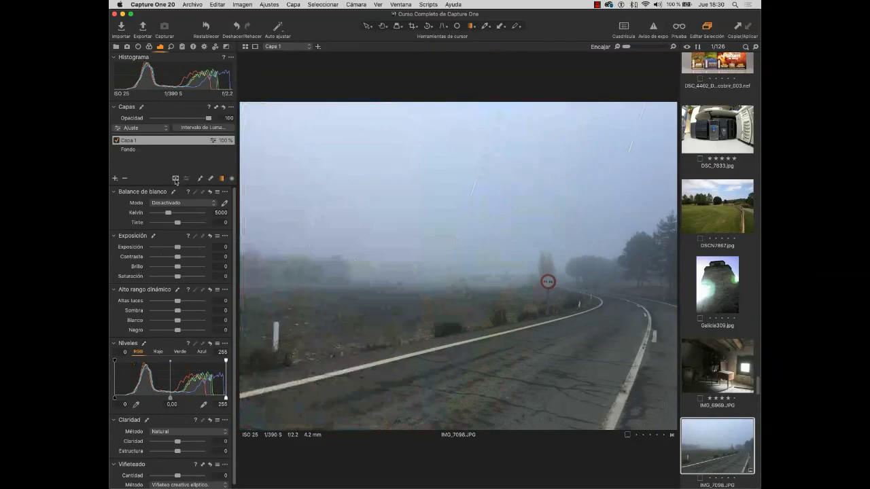
left_click(176, 180)
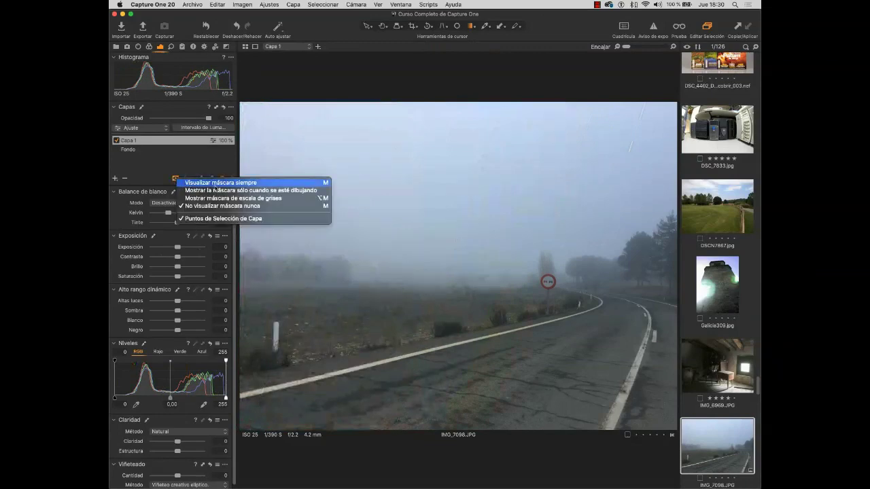
left_click(204, 182)
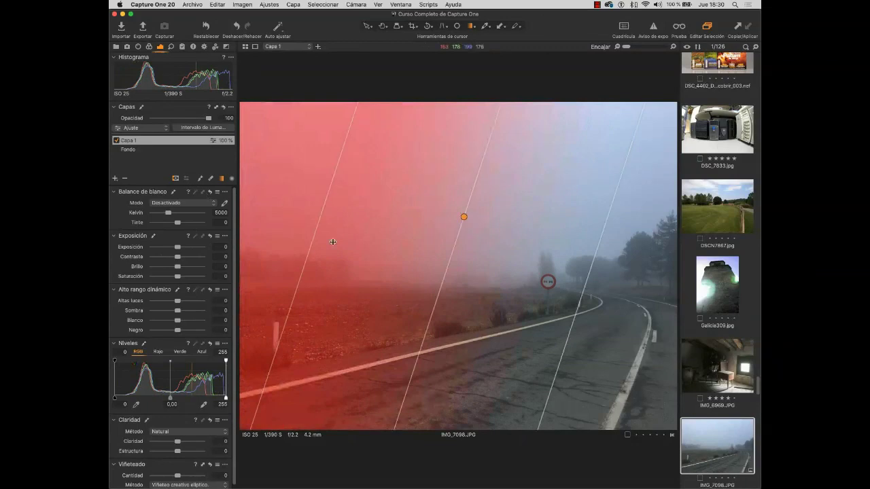
Change the layer mask color to orange at 100% opacity in the appearance preferences and close them
key("super+comma")
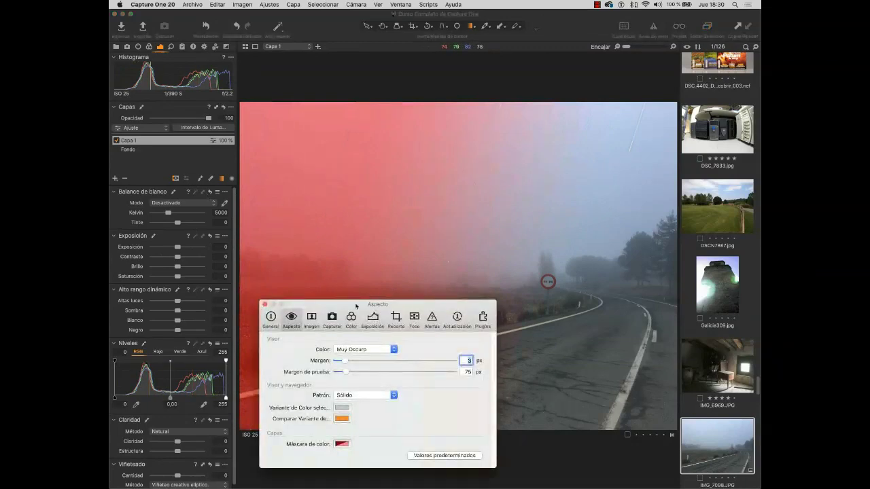
left_click_drag(358, 307, 455, 155)
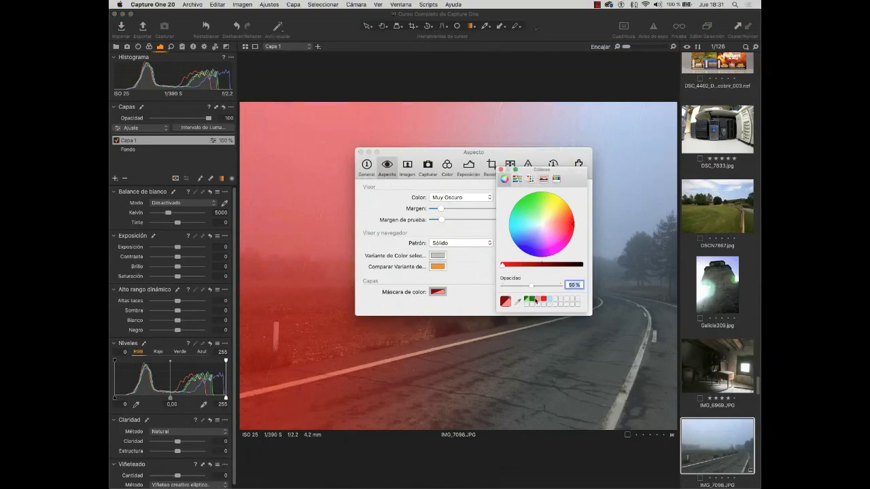
left_click(528, 299)
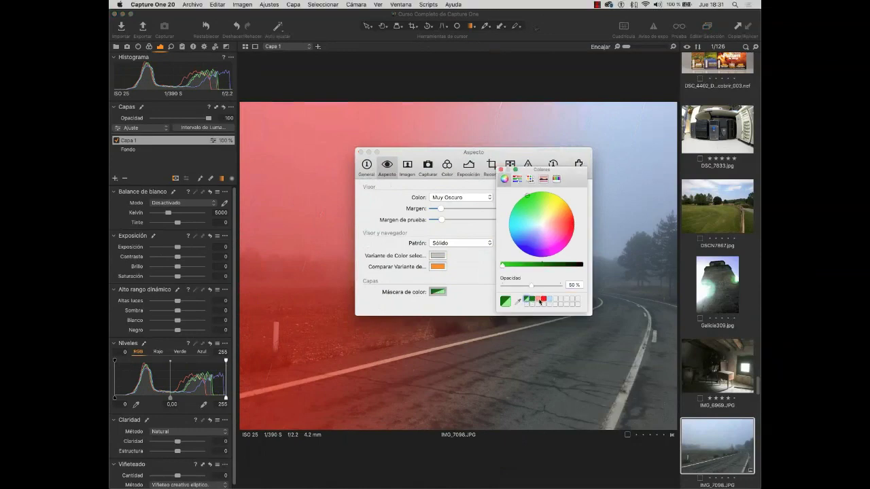
left_click(538, 300)
left_click(565, 205)
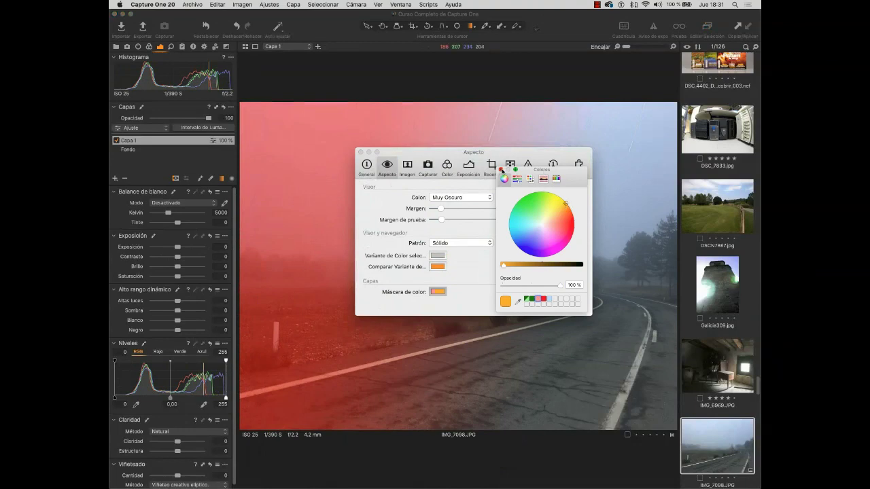
left_click(501, 170)
key("super+w")
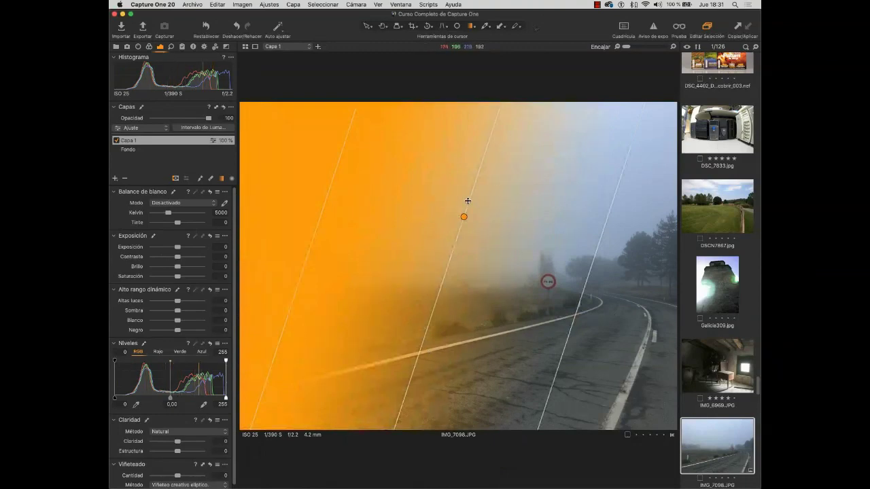
Turn off the Capa 1 layer
left_click(116, 140)
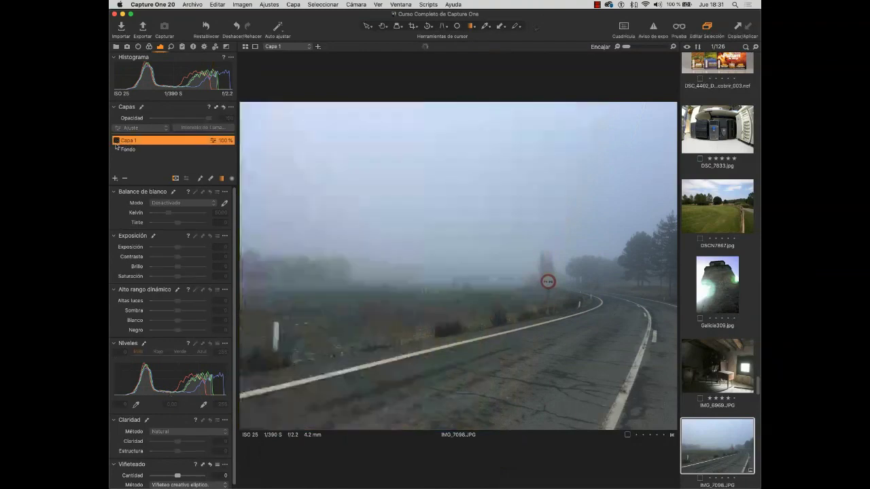
Review the preview size options in the Image preferences and measure the displayed photo's area with a screen selection
key("super+comma")
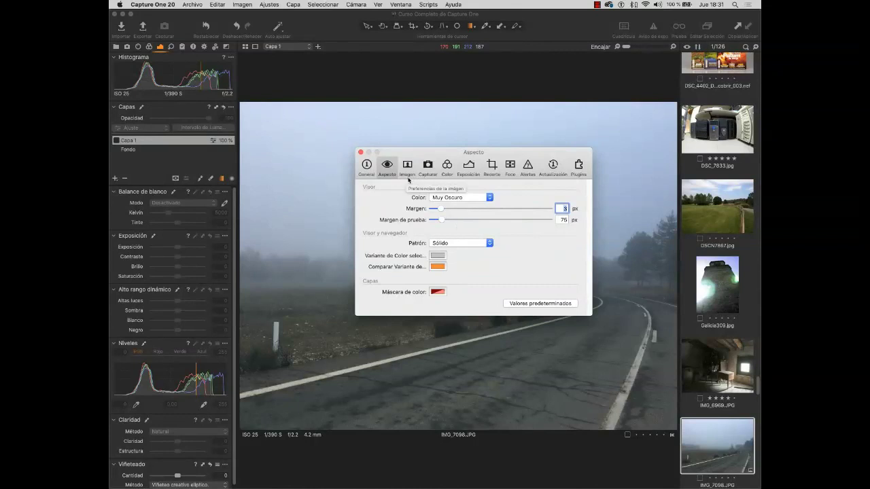
left_click(408, 167)
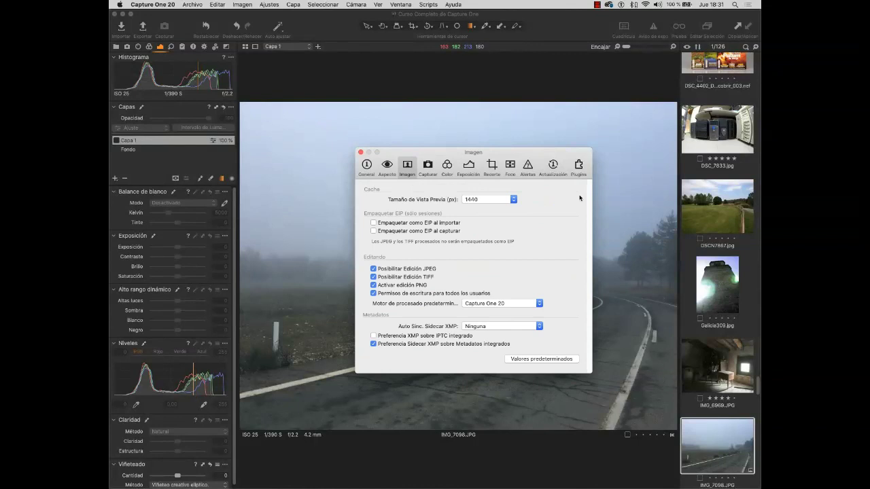
left_click(512, 199)
left_click(512, 201)
left_click(512, 201)
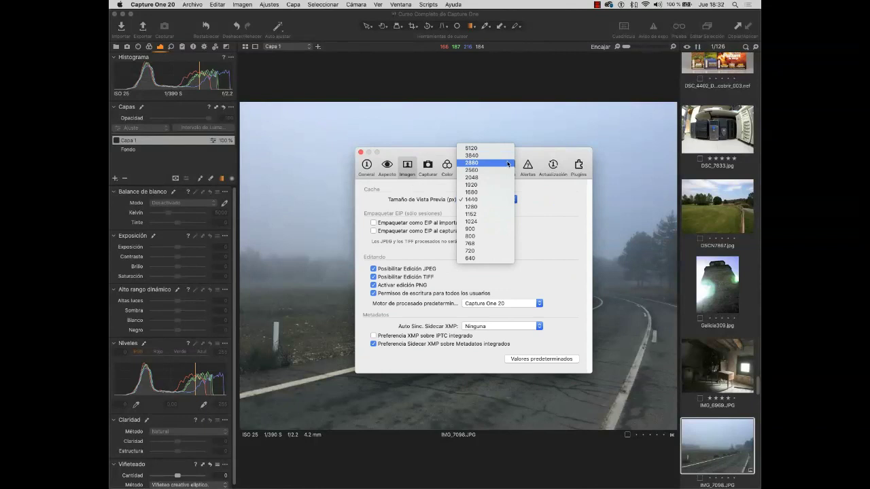
left_click(533, 187)
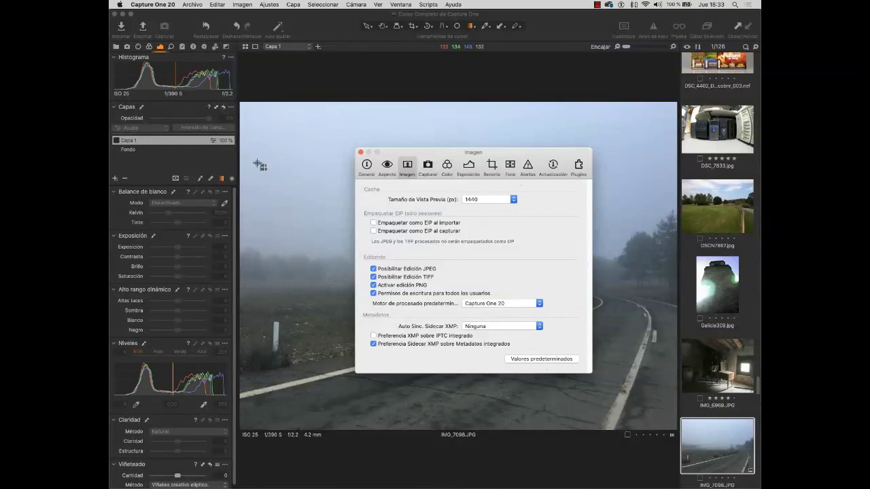
left_click_drag(248, 100, 592, 387)
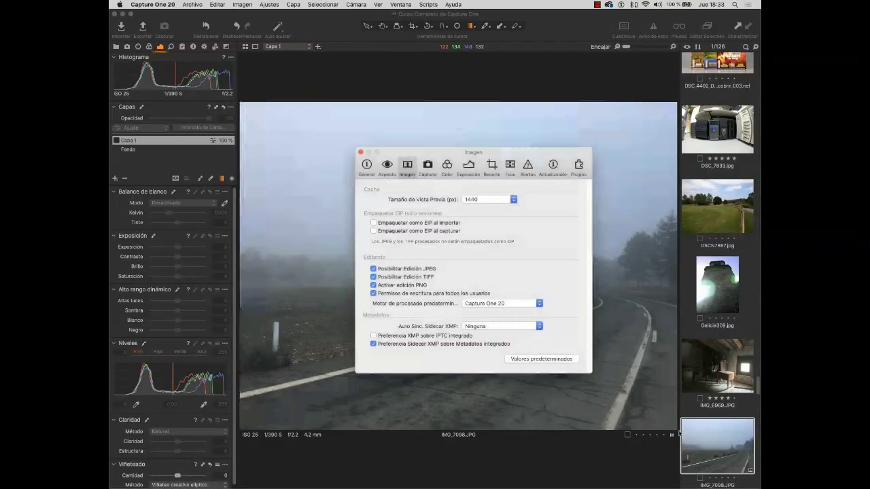
Set the preview size to 2880 px in the Image preferences and close them
left_click(511, 199)
left_click(508, 164)
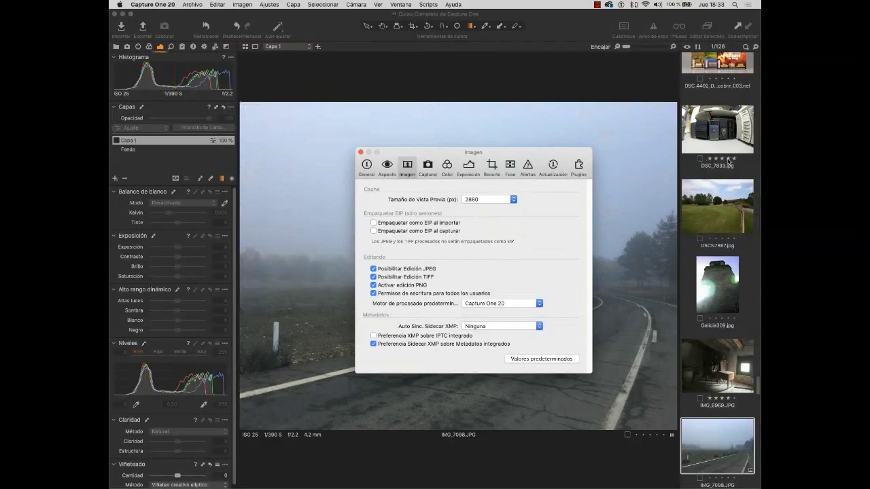
left_click(360, 153)
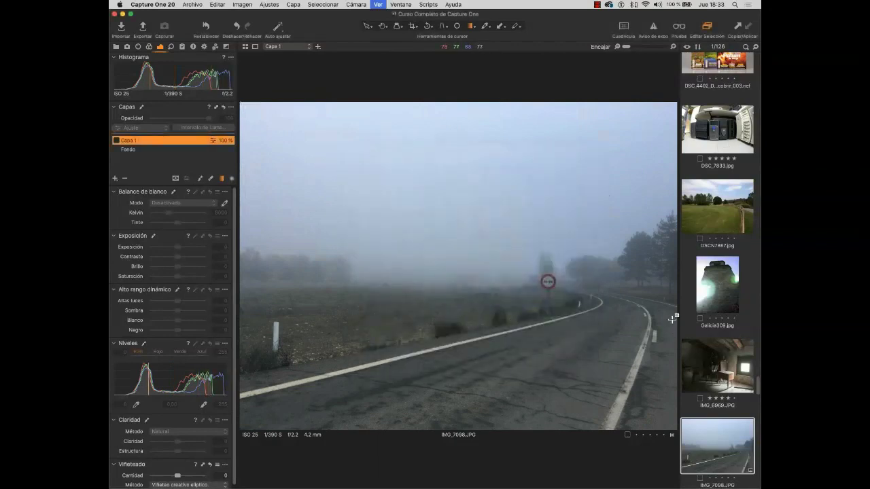
Hide the thumbnail browser and measure the enlarged photo's area with a screen selection
key("super+shift+b")
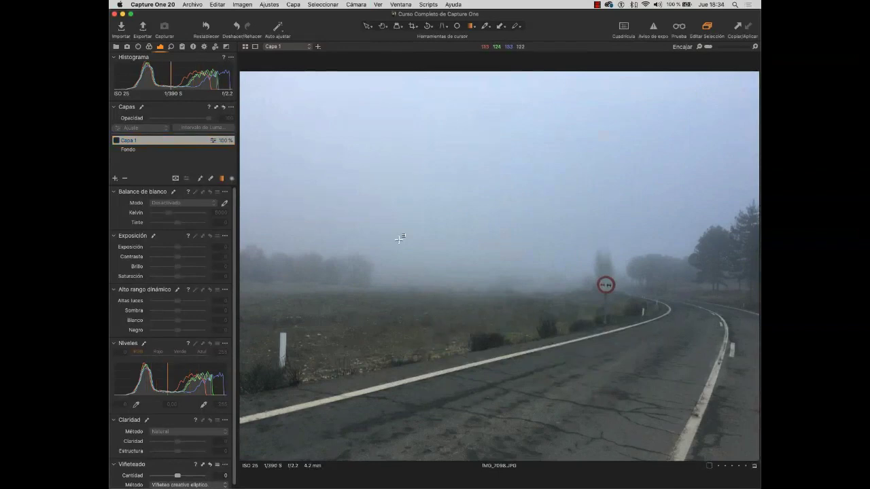
left_click_drag(241, 70, 752, 466)
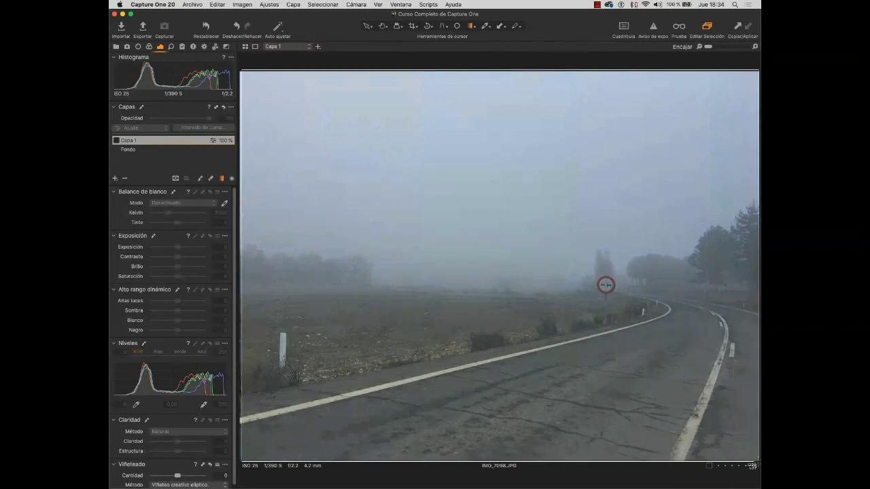
left_click_drag(752, 465, 753, 466)
Reopen the Image preferences and set the preview size to 1280 px
key("super+comma")
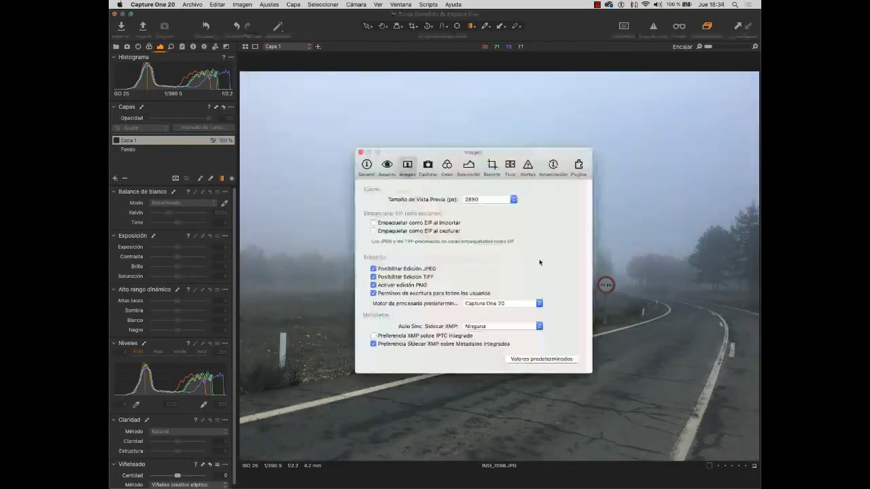
left_click(506, 198)
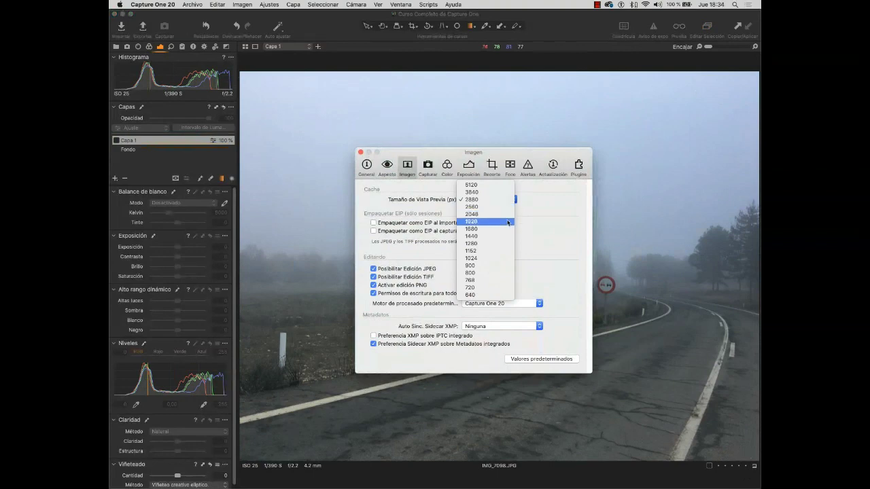
left_click(509, 243)
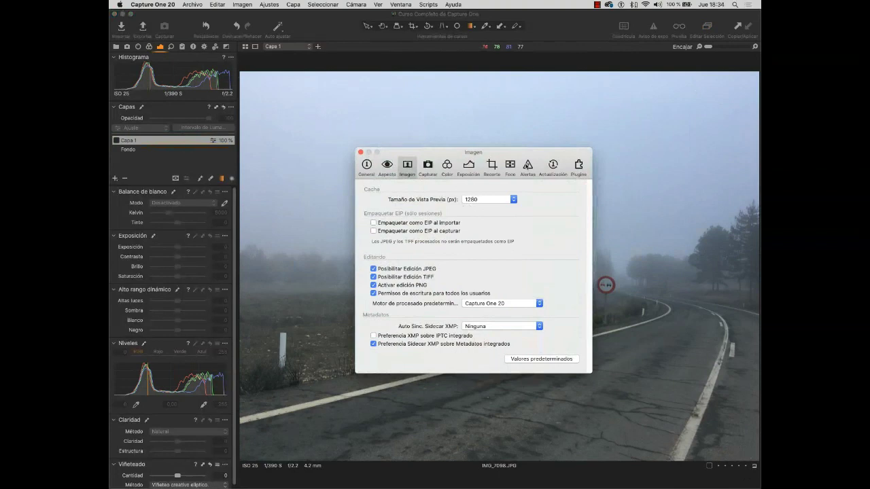
Restore the default Exposure preferences, then enable the shadow warning and raise the highlight warning threshold to its maximum
left_click(527, 168)
left_click(469, 169)
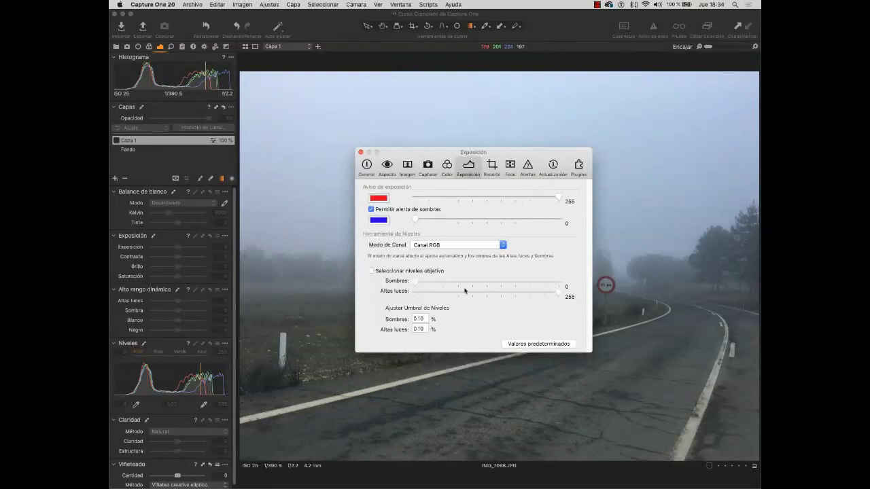
left_click(523, 344)
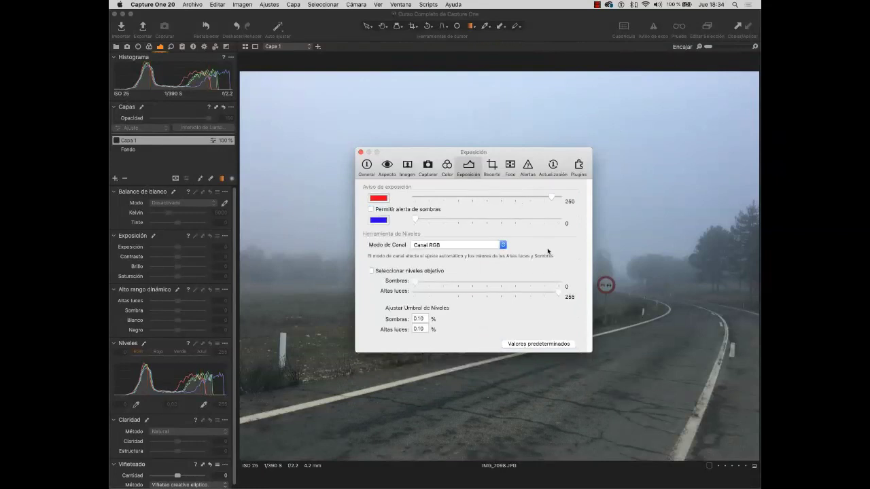
left_click(371, 209)
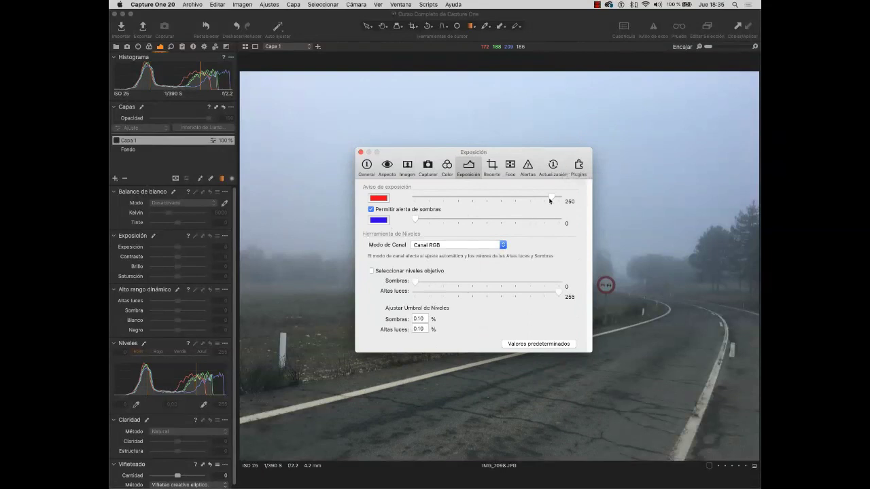
left_click_drag(550, 200, 572, 205)
key("super+w")
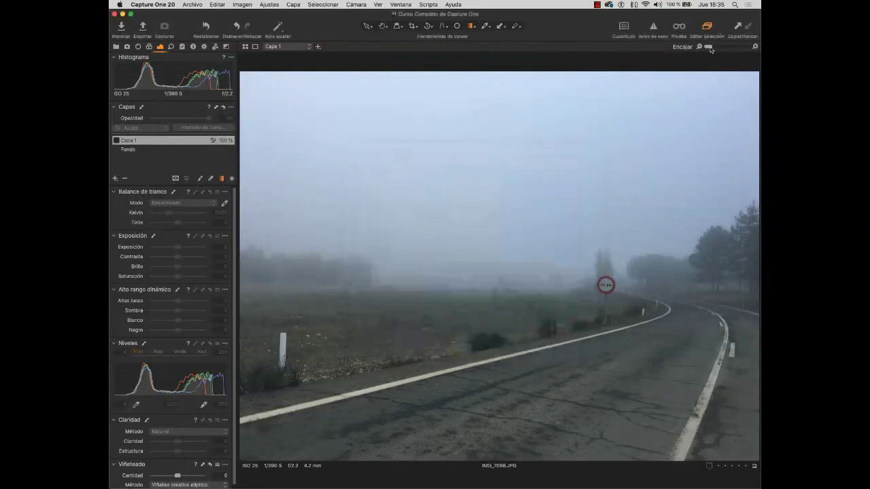
Show the exposure warning, check it on the tower photo Galicia309.jpg from the thumbnail browser, and turn the warning off again
left_click(652, 29)
key("super+b")
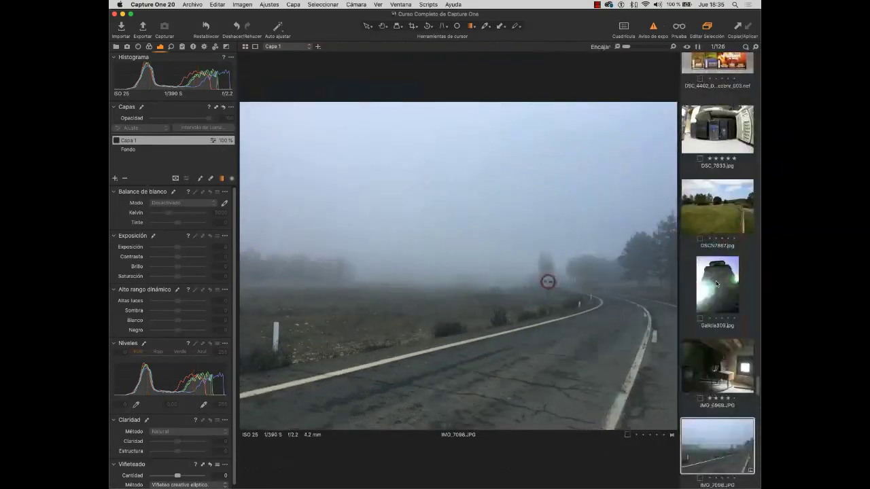
left_click(715, 283)
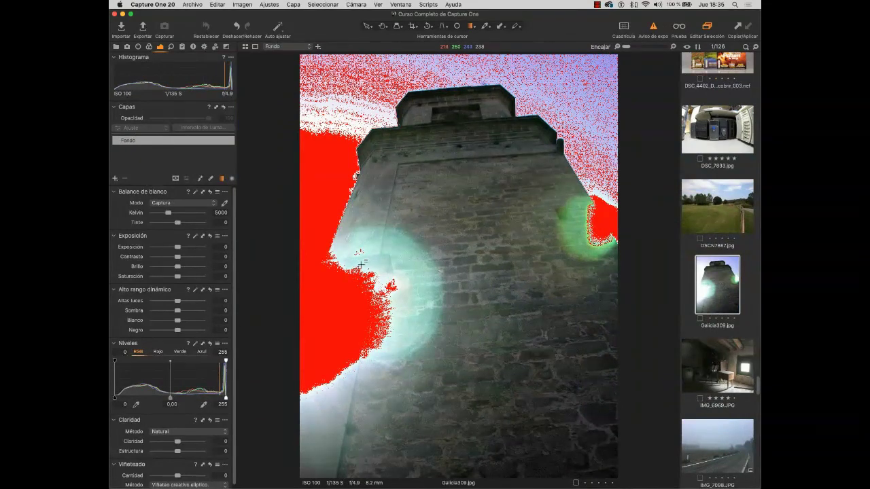
left_click(653, 28)
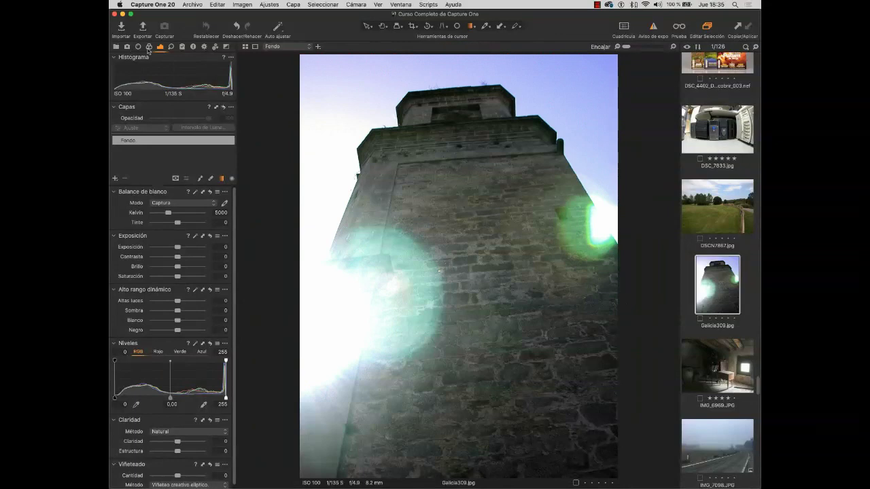
Display the Library tools and compare the viewer with the thumbnail browser hidden and shown
left_click(149, 47)
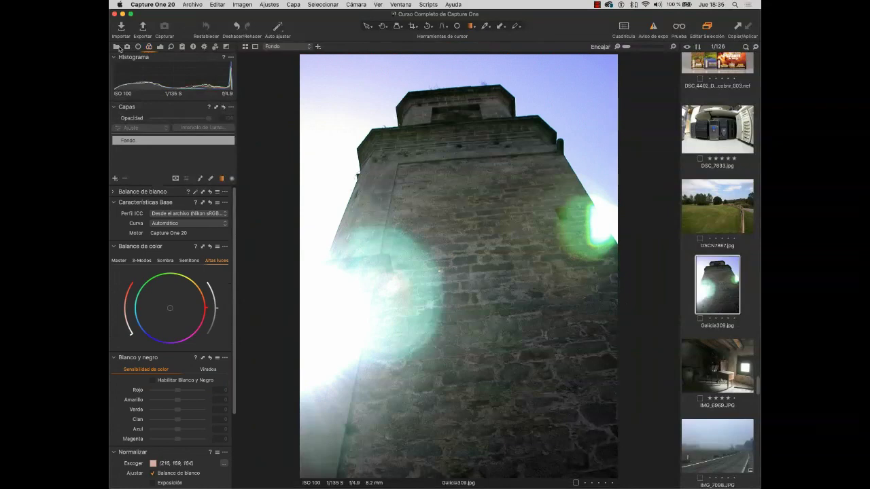
left_click(117, 46)
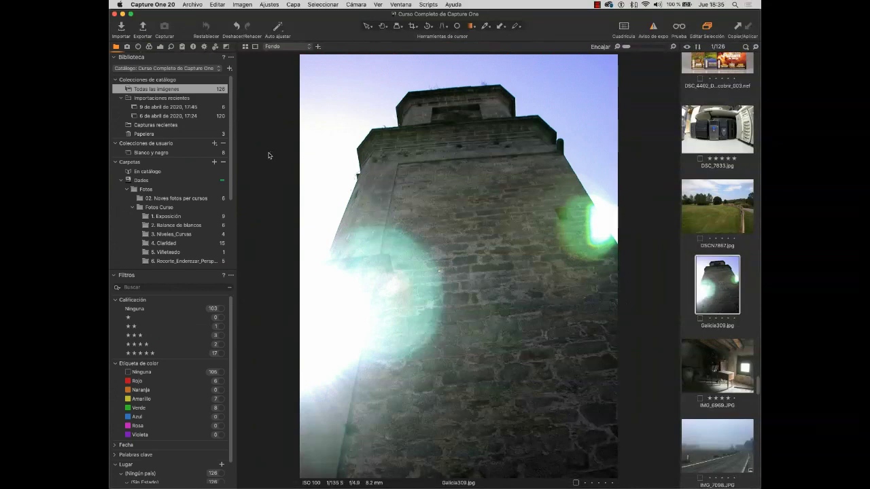
key("super+b")
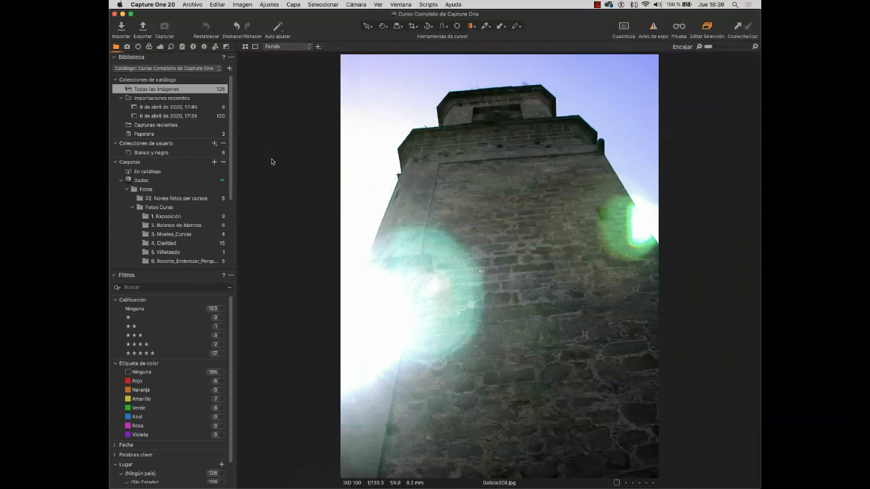
key("super+b")
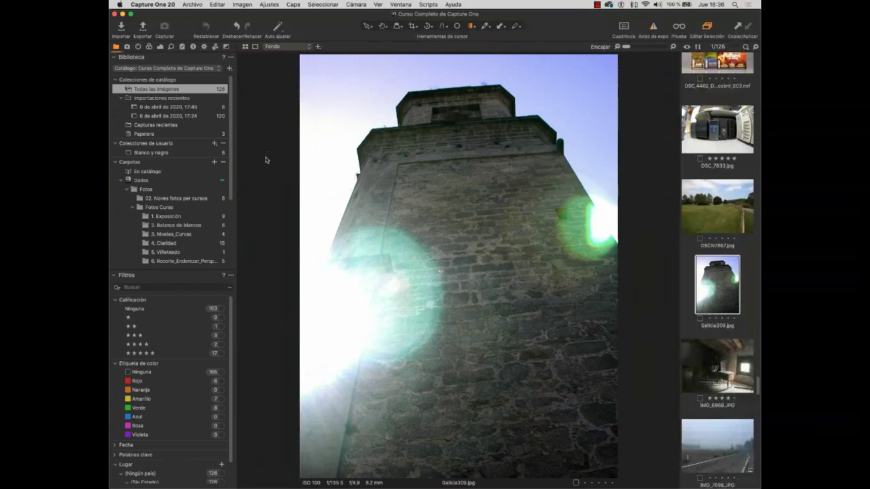
key("super+b")
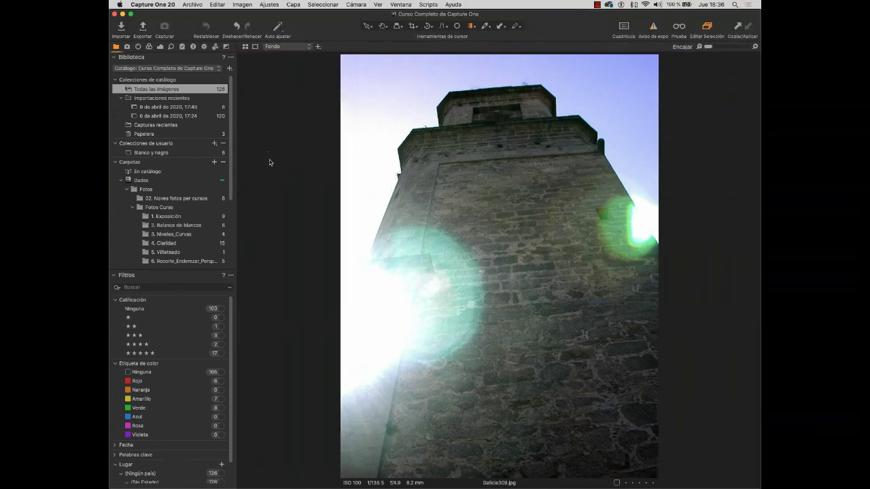
key("super+b")
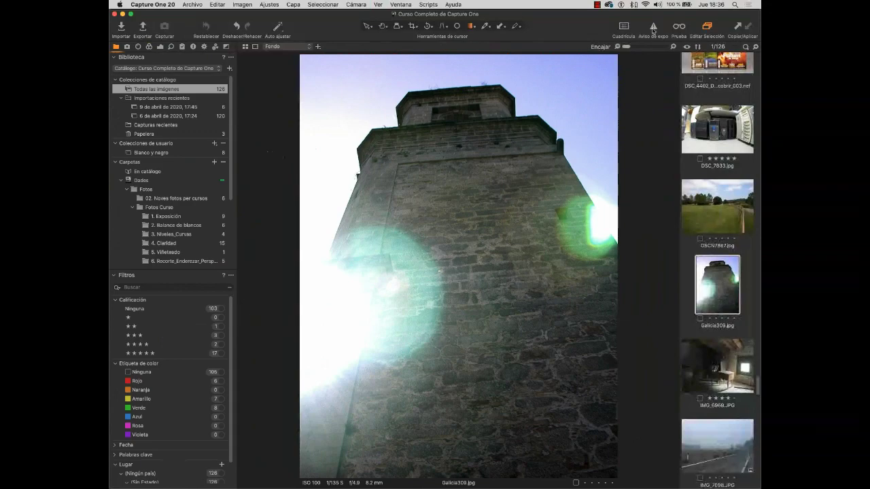
Find and open the mountain photo _DSC6648.nef in a temporarily widened thumbnail browser, then narrow the browser back to one column
left_click_drag(680, 48, 536, 51)
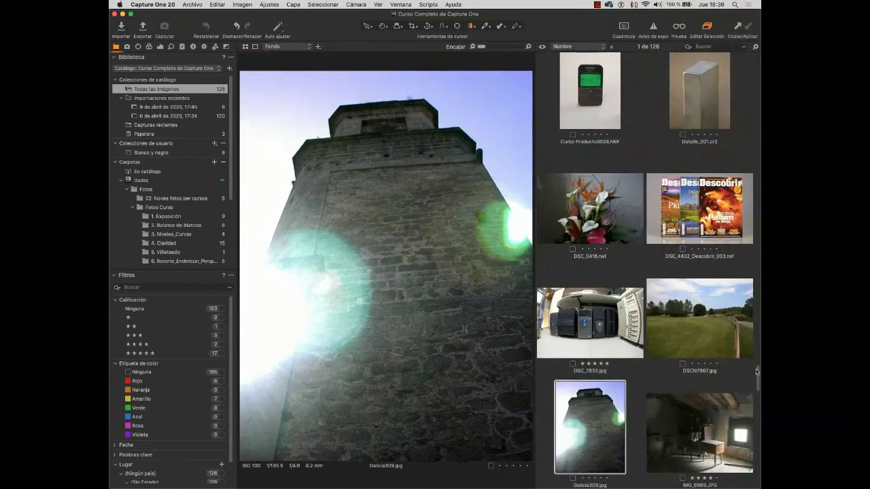
scroll(732, 257, "up", 15)
scroll(733, 211, "down", 8)
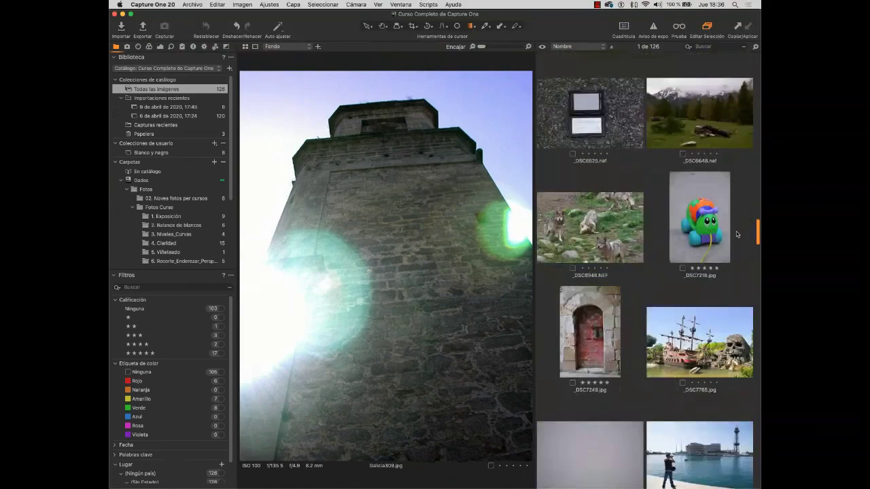
scroll(735, 262, "up", 2)
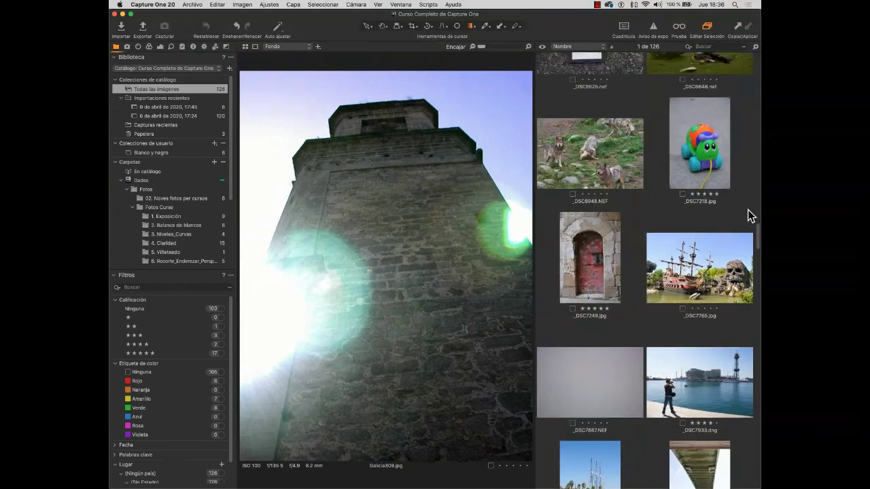
scroll(757, 248, "up", 4)
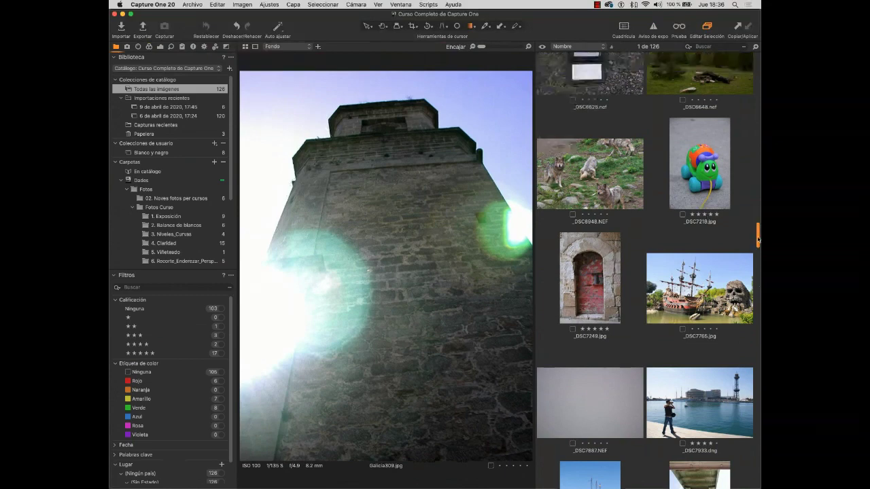
left_click(725, 191)
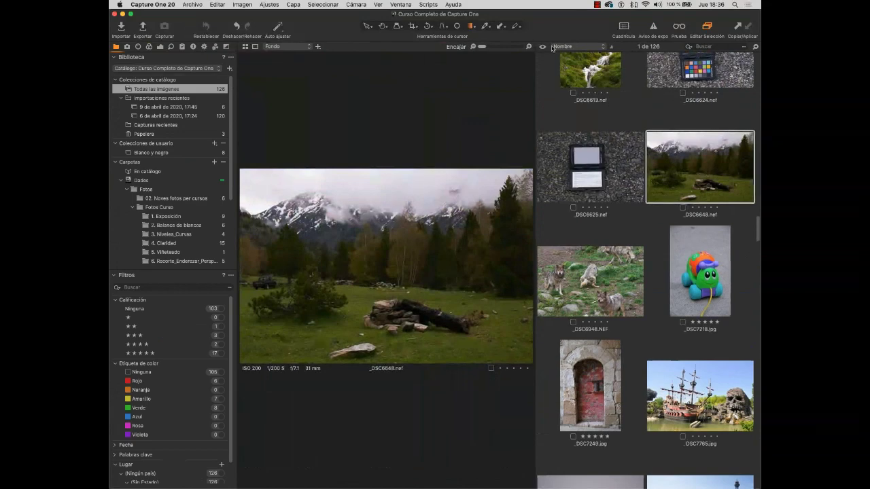
left_click_drag(534, 45, 684, 49)
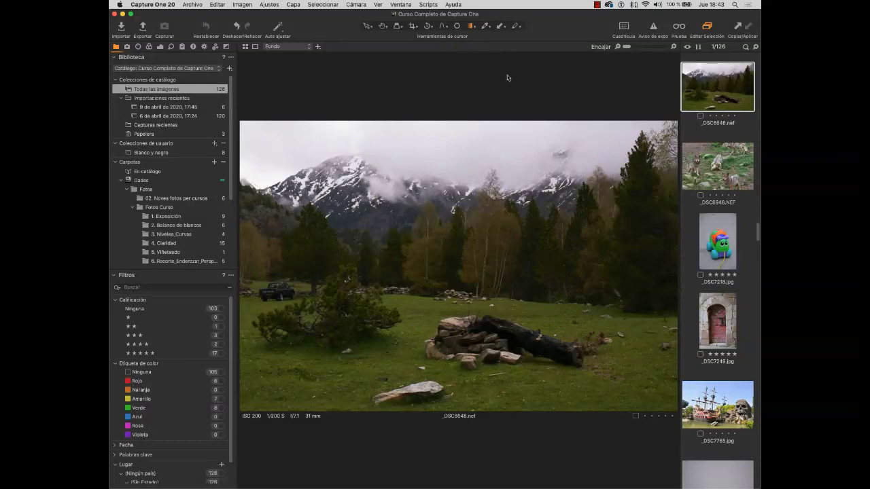
left_click(452, 5)
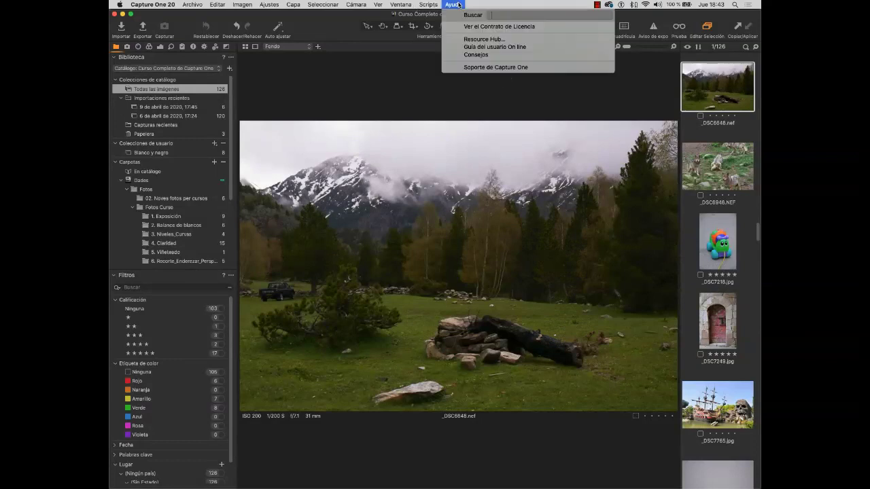
mouse_move(407, 5)
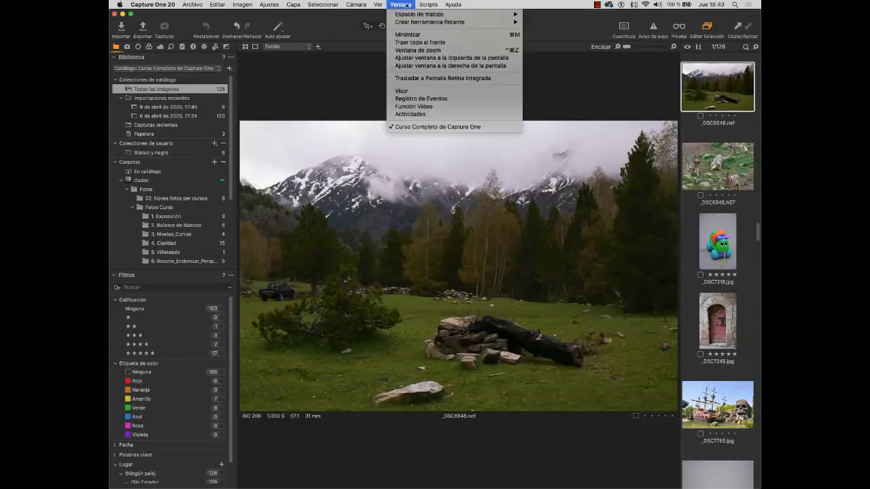
key("Escape")
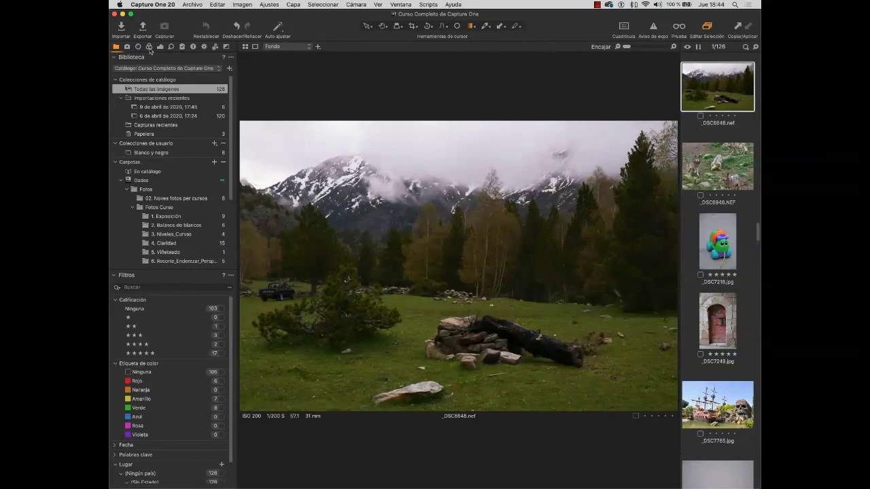
Try lowering the mountain photo's saturation in the Exposure tool and reset it
left_click(150, 47)
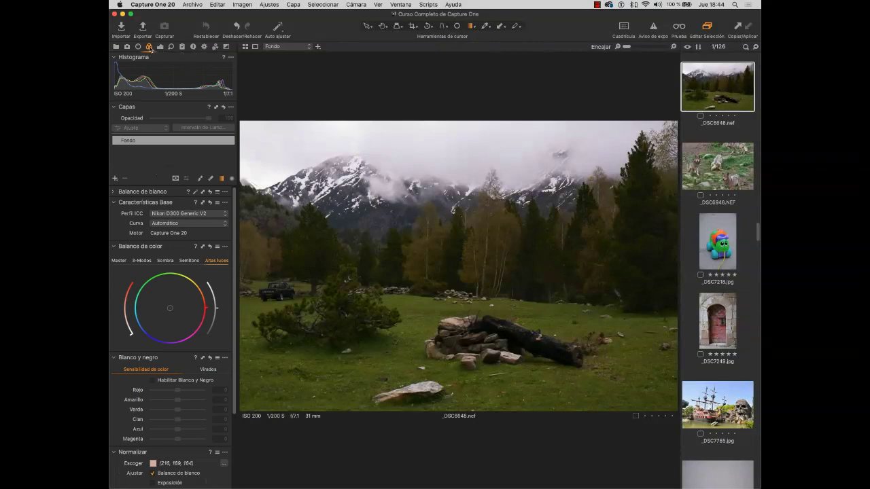
left_click(162, 49)
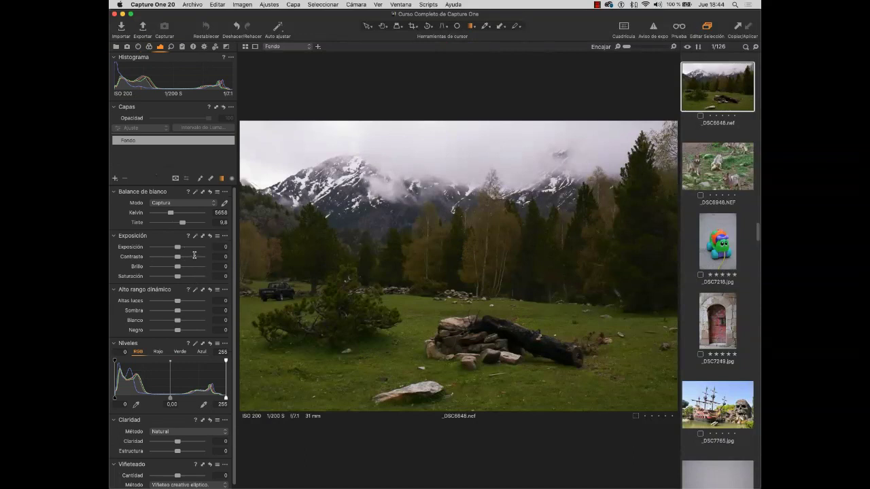
left_click_drag(178, 277, 150, 276)
double_click(161, 277)
Detach the Base Characteristics tool from the Color tools as a floating palette above the photo and collapse it
left_click(149, 48)
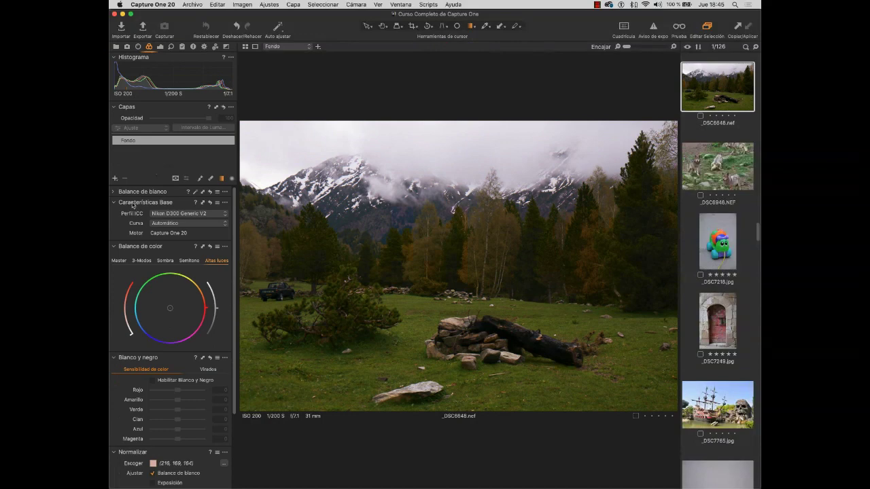
left_click_drag(136, 203, 394, 88)
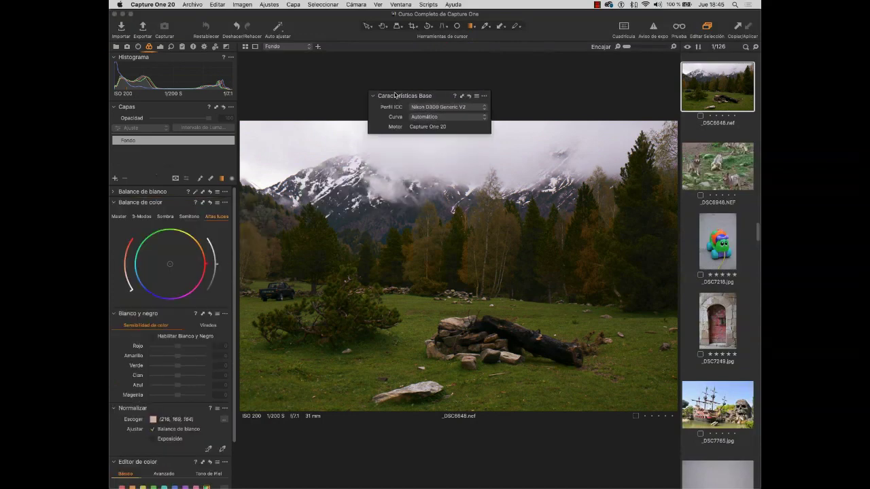
left_click(394, 85)
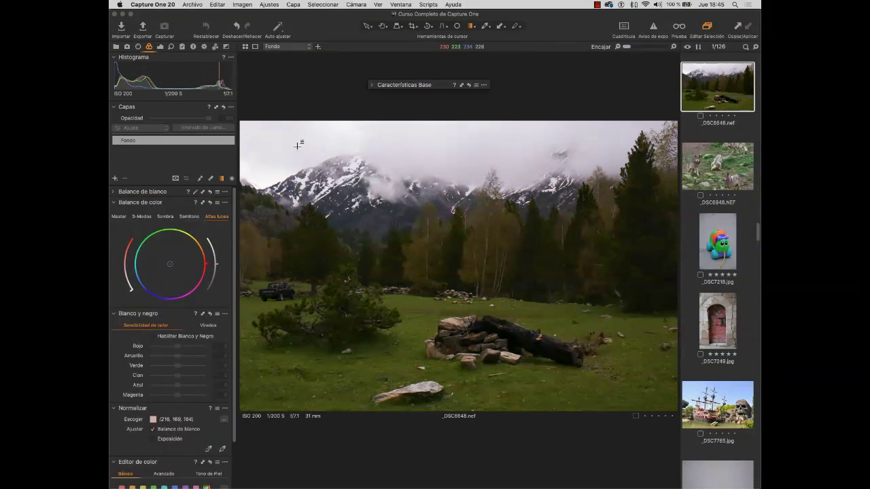
Hide the tool panel and move the floating Base Characteristics palette over the sky near the photo's upper-left corner, leaving it collapsed
key("super+t")
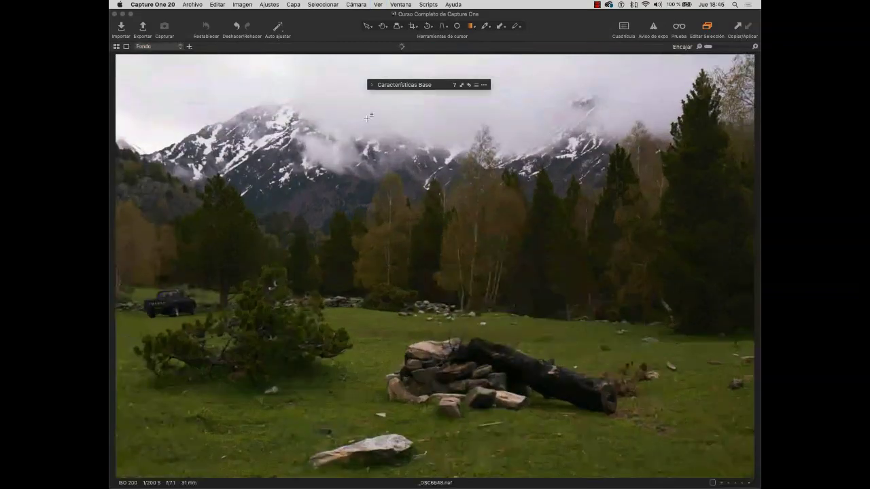
left_click(373, 88)
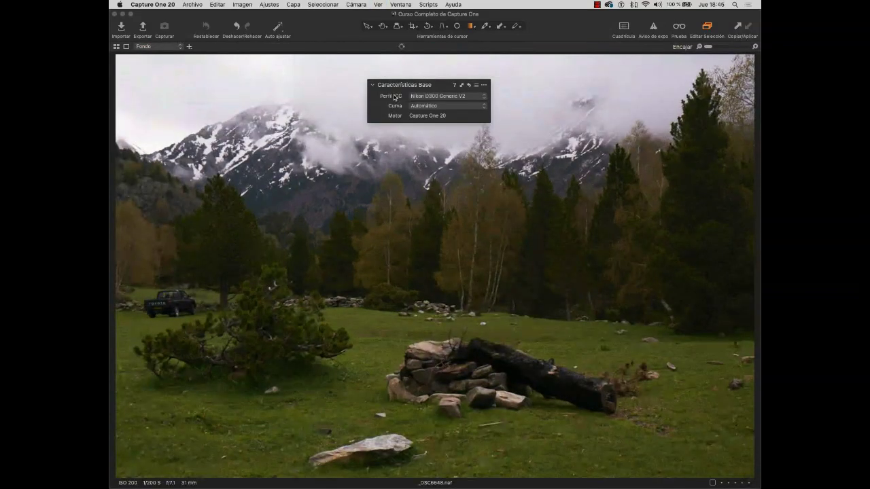
left_click_drag(371, 96, 177, 109)
left_click(161, 108)
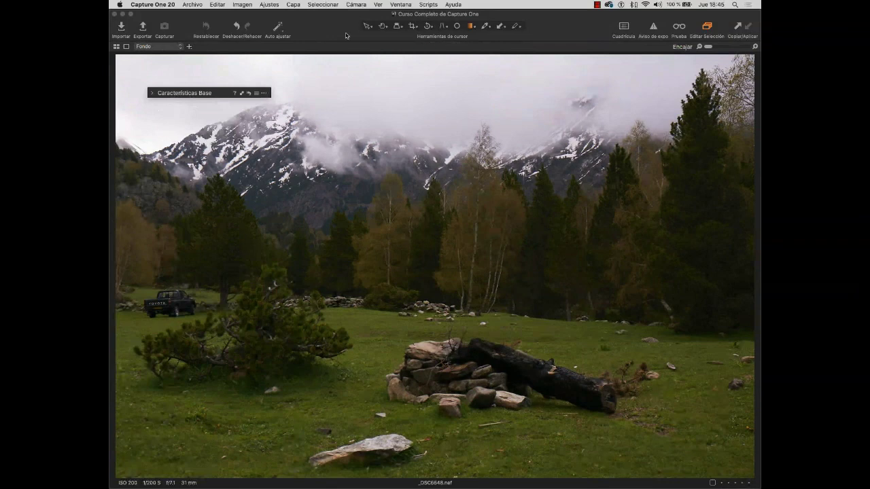
Set the photo's ICC profile to Generic V2 and its curve to Portrait in the Base Characteristics
left_click(366, 27)
left_click(152, 94)
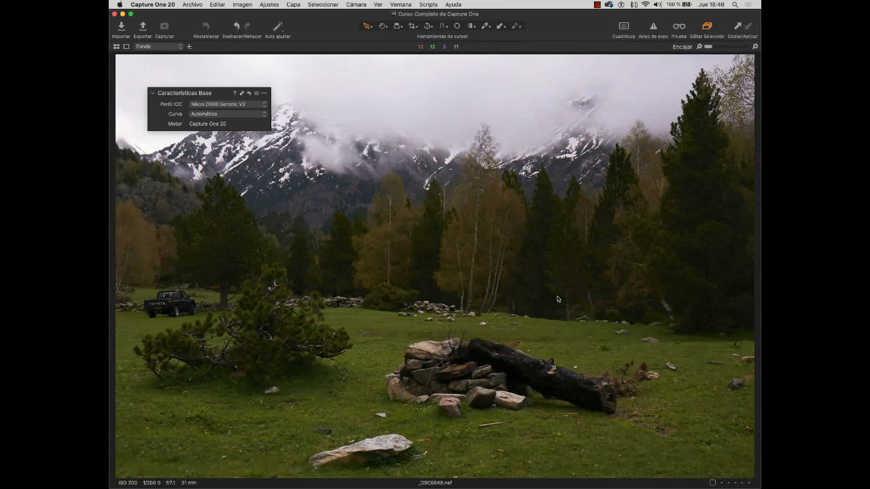
left_click(262, 104)
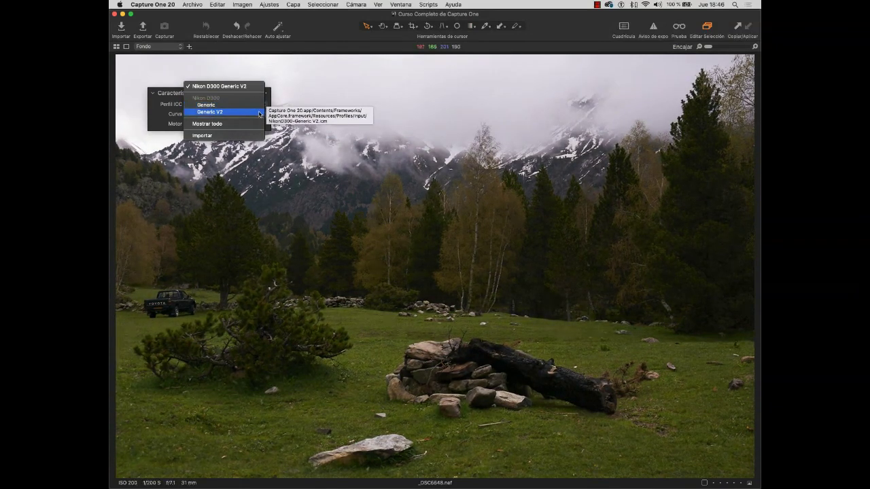
left_click(261, 113)
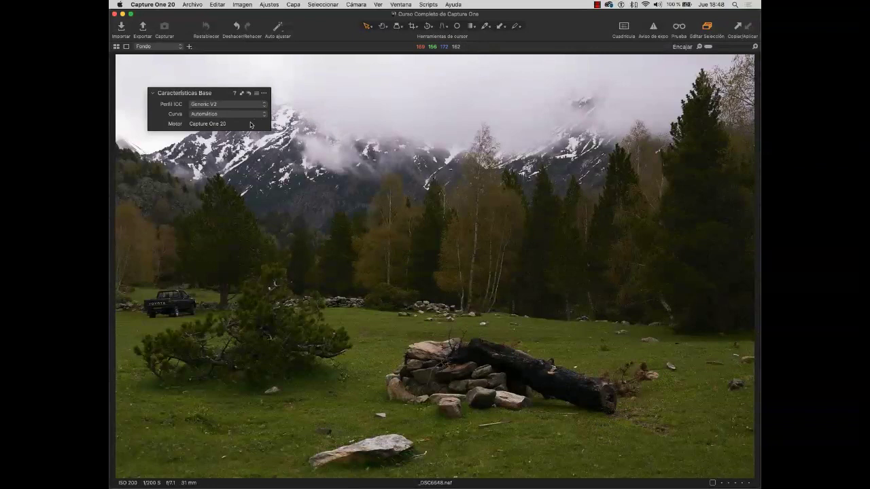
left_click(261, 114)
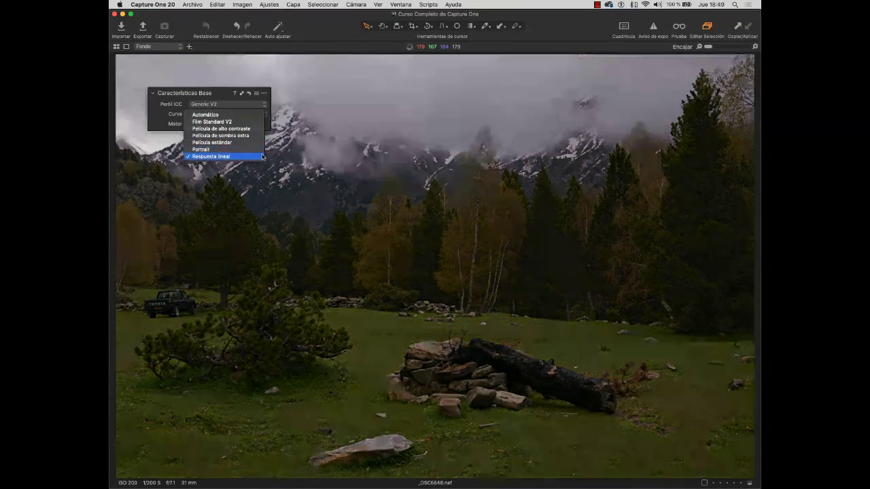
left_click(224, 149)
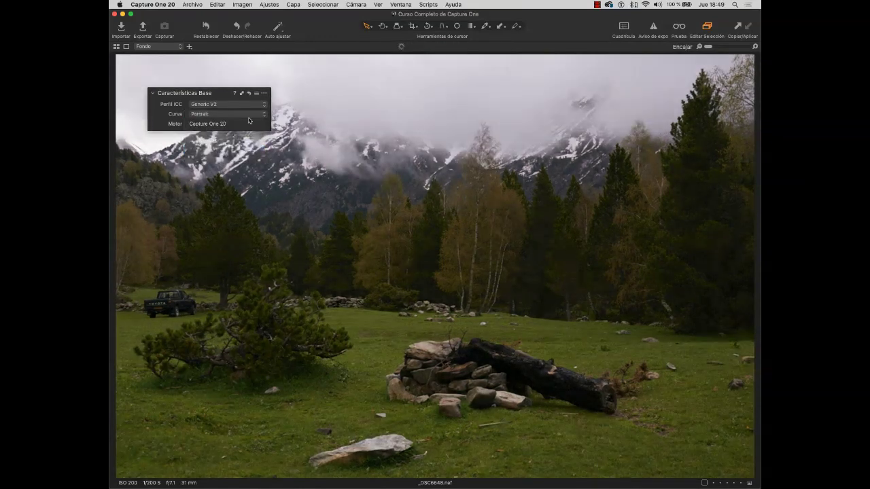
Try the Respuesta lineal curve on the mountain photo in the Base Characteristics and set the curve to Automático
left_click(260, 115)
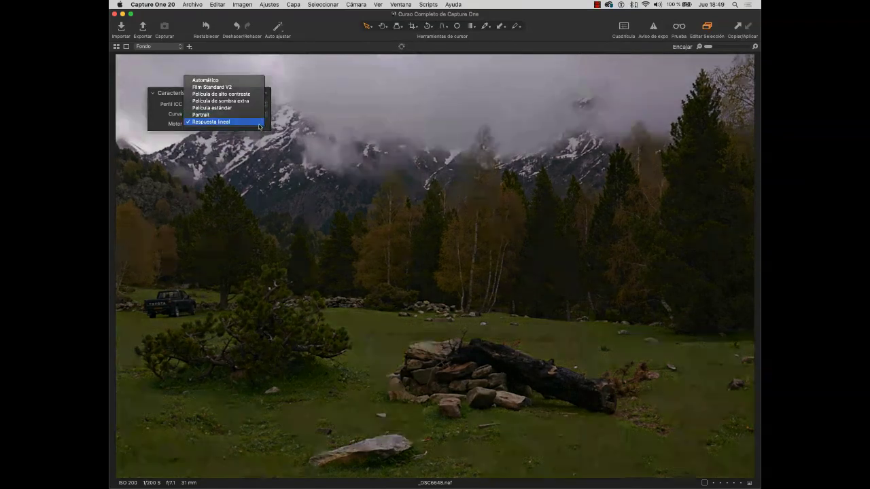
left_click(259, 121)
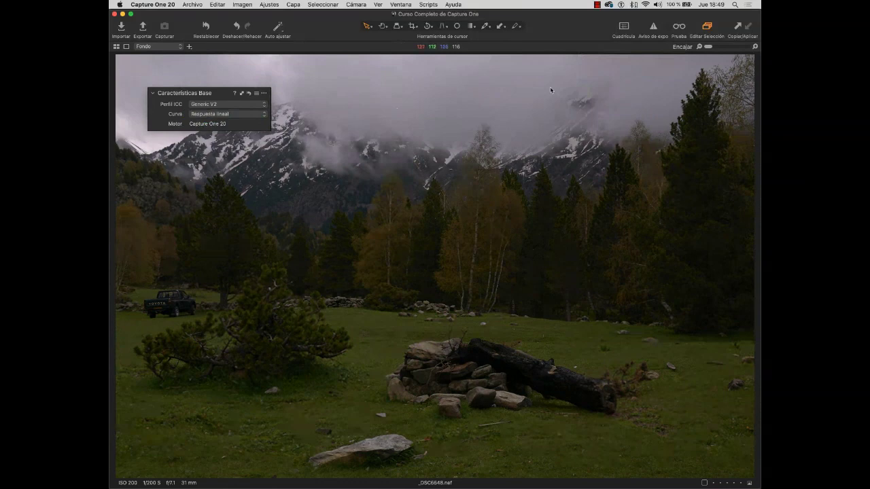
left_click(239, 115)
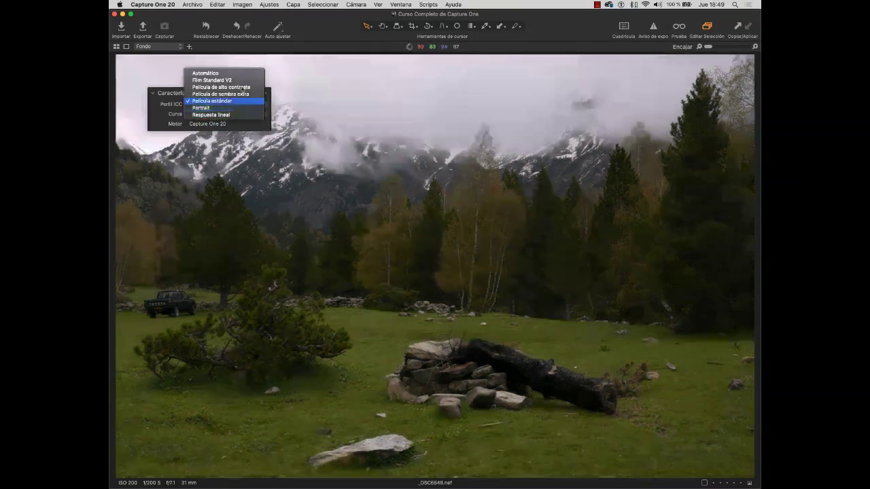
left_click(242, 73)
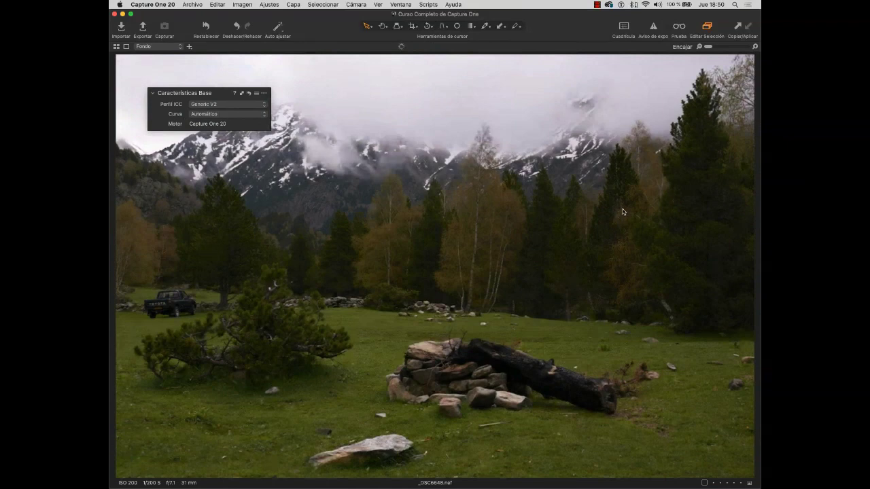
Show the image browser and open the lake photo _DSC5602.NEF
key("super+shift+b")
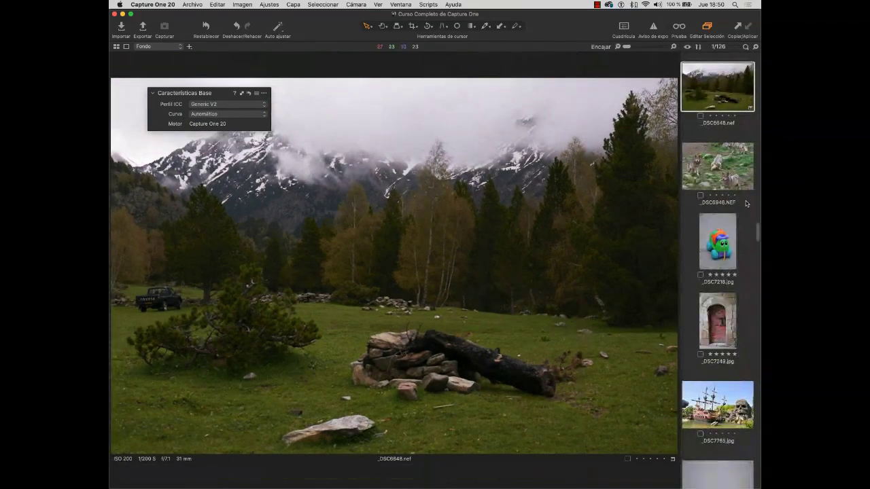
left_click_drag(757, 237, 757, 212)
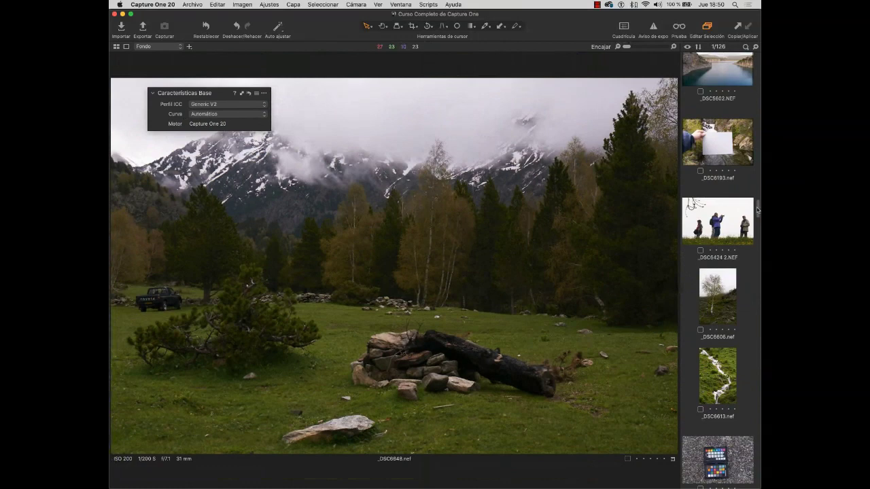
scroll(756, 211, "up", 5)
left_click(717, 297)
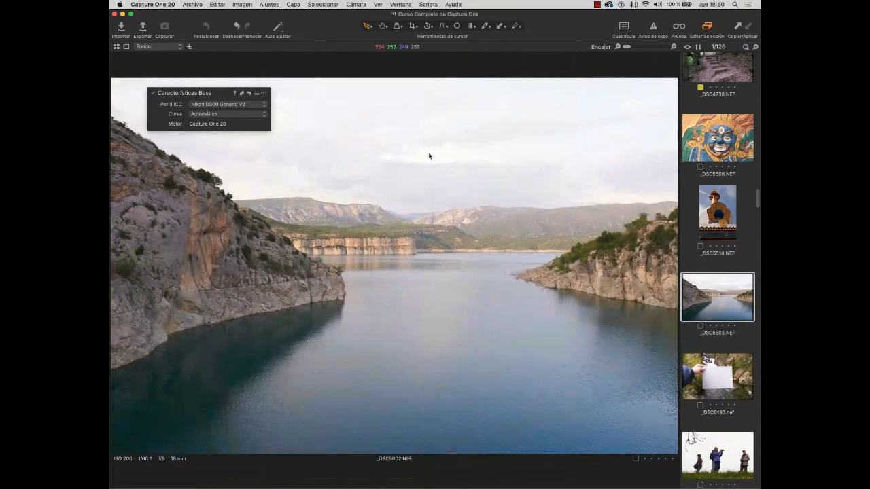
Set the lake photo's curve to Respuesta lineal, checking it with the exposure warning on, and turn the warning off
left_click(653, 28)
left_click(261, 113)
left_click(254, 157)
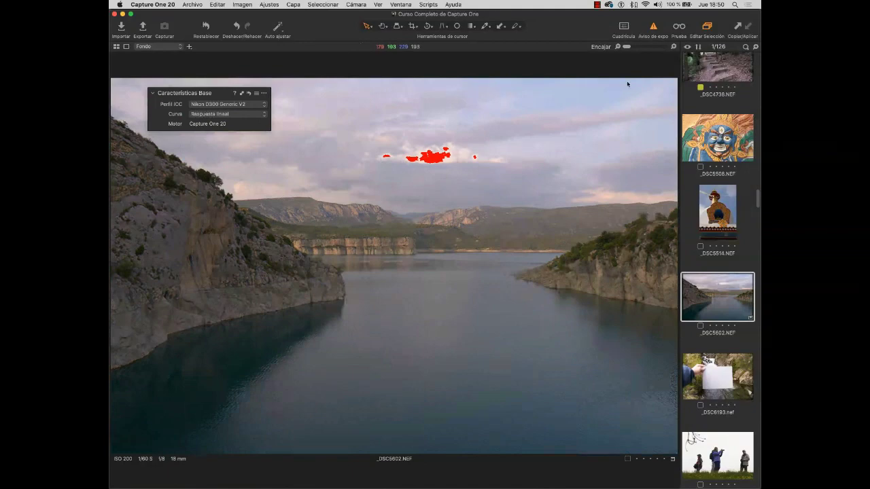
left_click(654, 29)
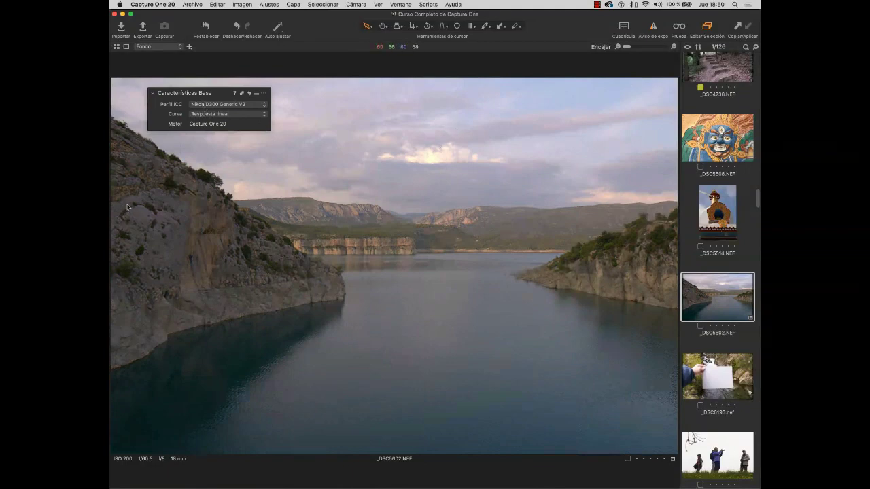
Show the tool panel and move the floating Base Characteristics palette off it onto the lake photo
key("super+alt+t")
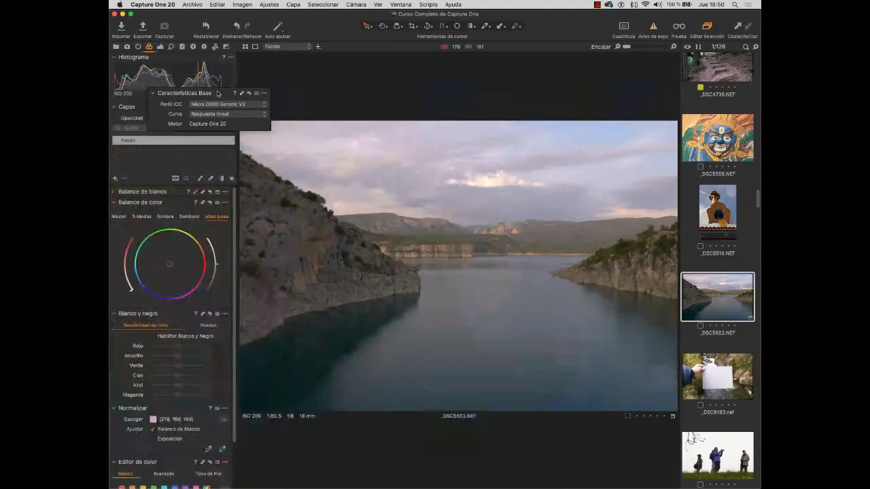
left_click_drag(220, 93, 372, 183)
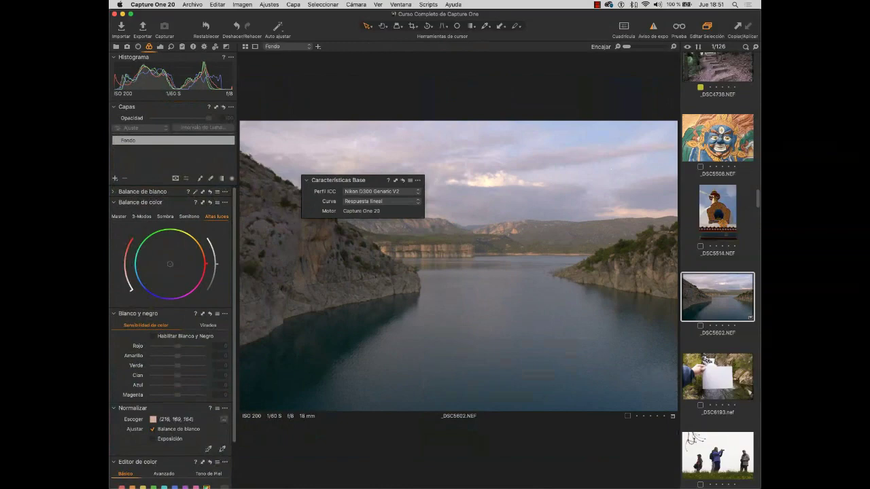
left_click_drag(752, 198, 756, 61)
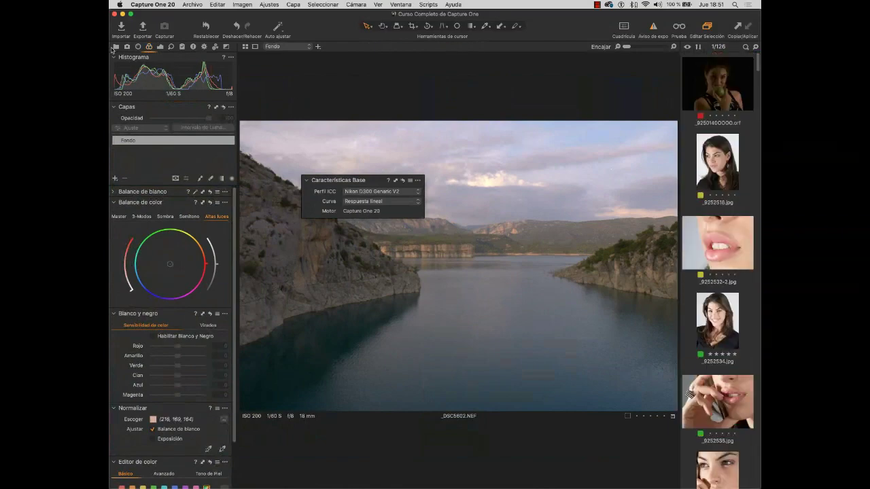
Open the 1. Exposición folder from the library and display the meadow photo DSCN7867.jpg
left_click(115, 46)
left_click(176, 216)
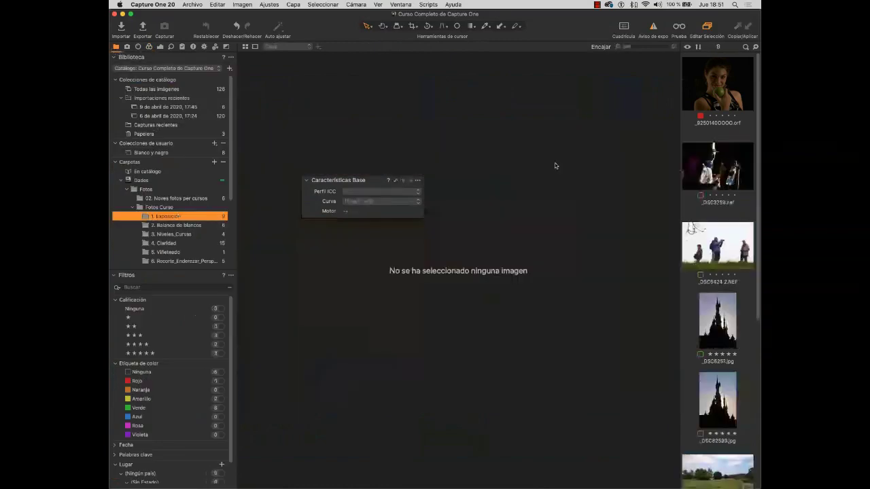
left_click(718, 462)
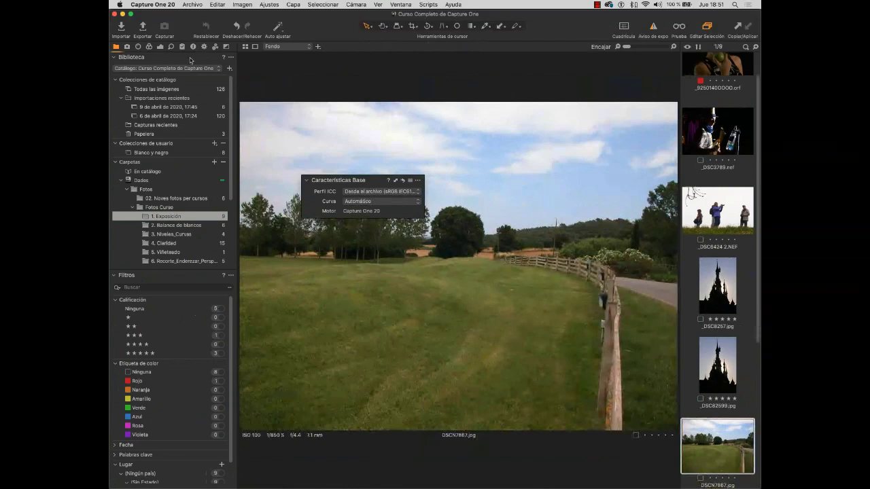
Show the exposure tools and move the floating Base Characteristics palette over the meadow photo's tree line, leaving it expanded
left_click(161, 47)
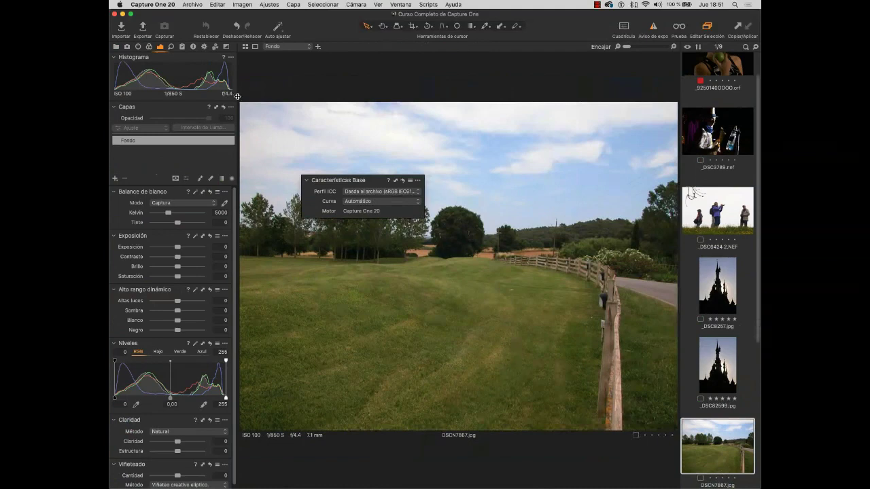
left_click_drag(356, 181, 368, 227)
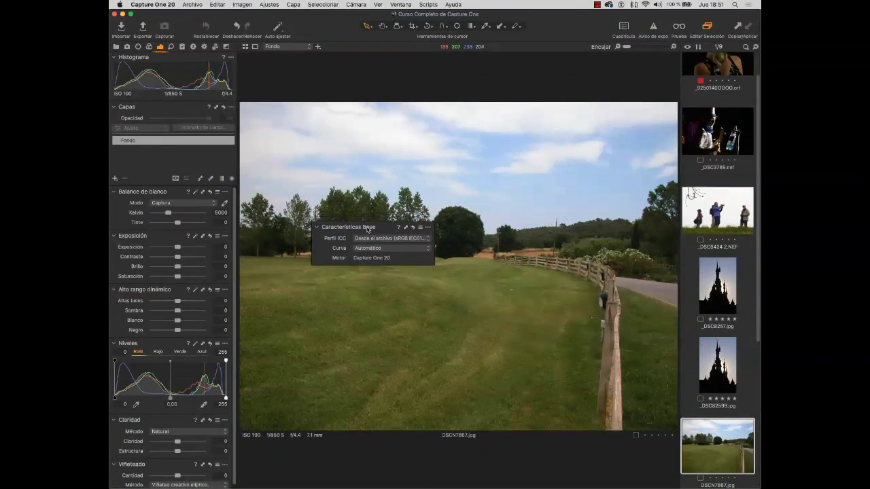
double_click(367, 227)
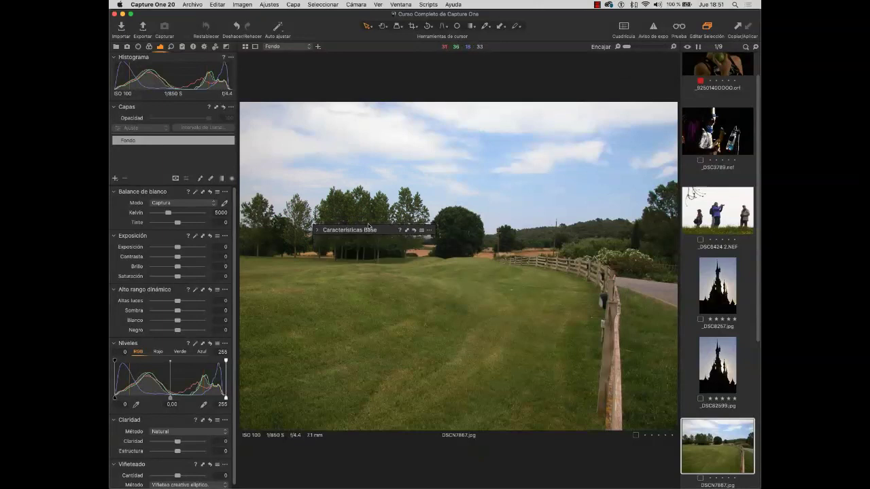
left_click(318, 229)
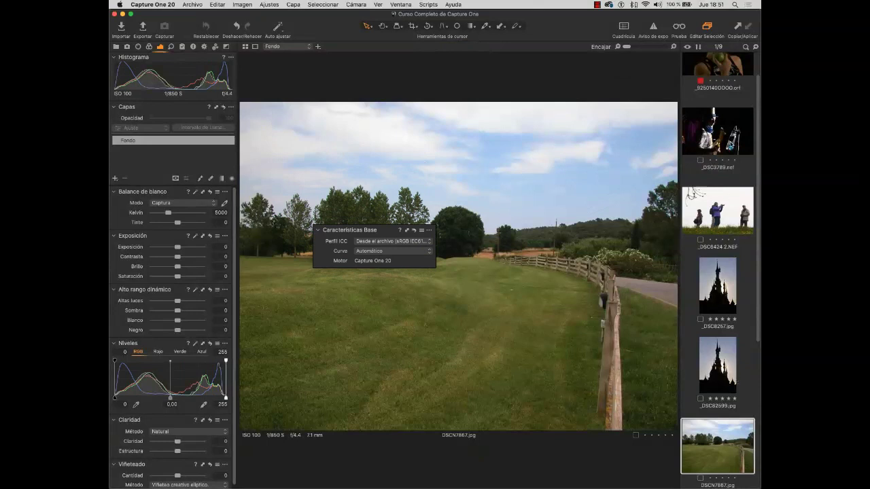
Open the photo _DSC6424 2.NEF and detach the Histogram as an enlarged floating palette above it
left_click(730, 144)
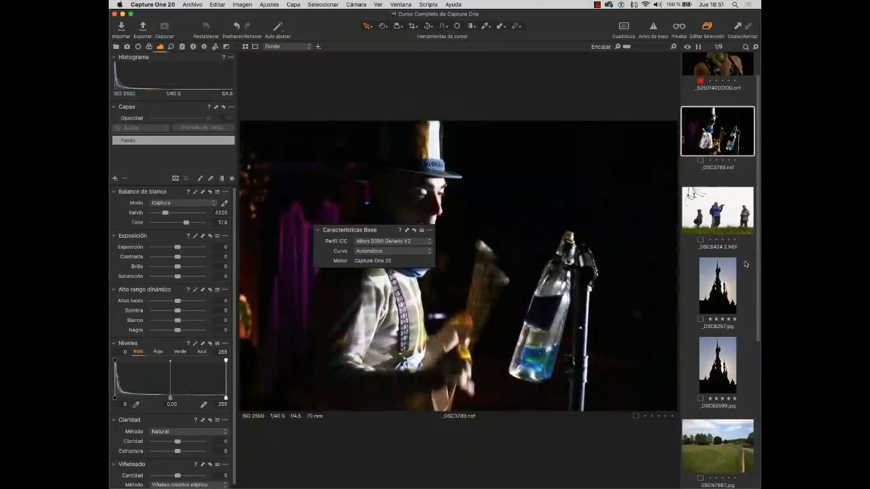
left_click(729, 223)
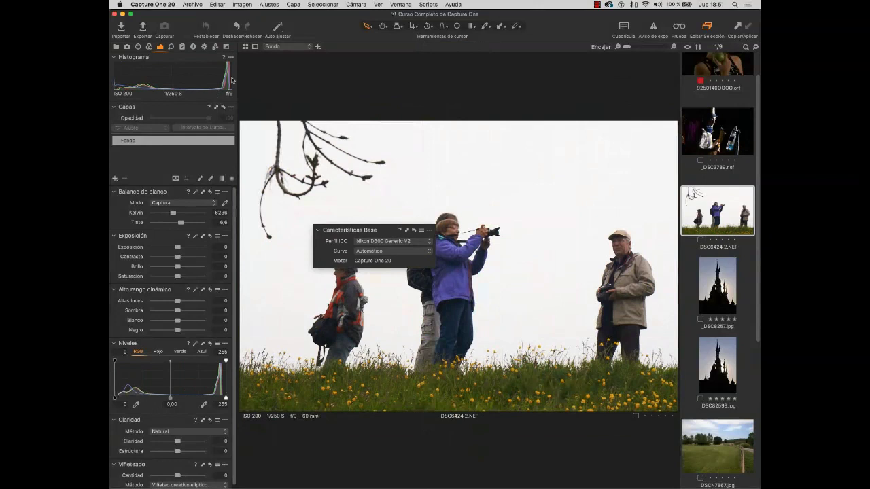
left_click_drag(182, 58, 617, 214)
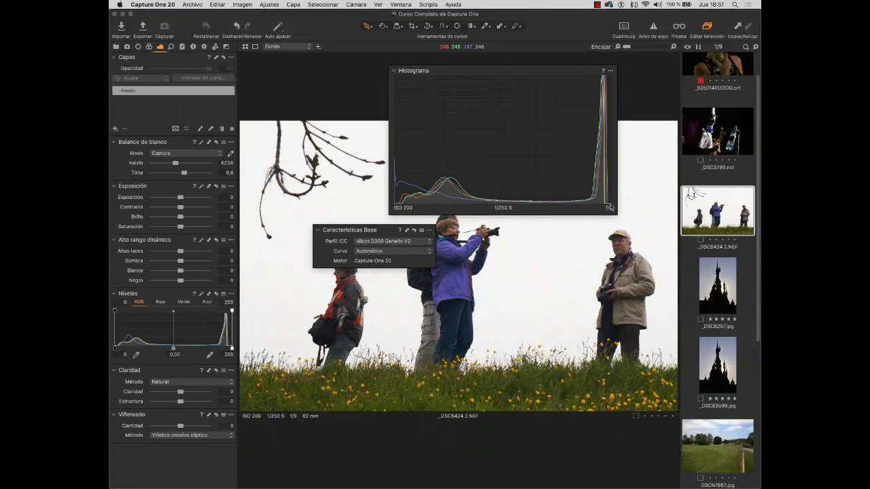
Compare the Respuesta lineal and Automático curves on the photo of people in the meadow against the histogram, leaving Respuesta lineal set
left_click(377, 256)
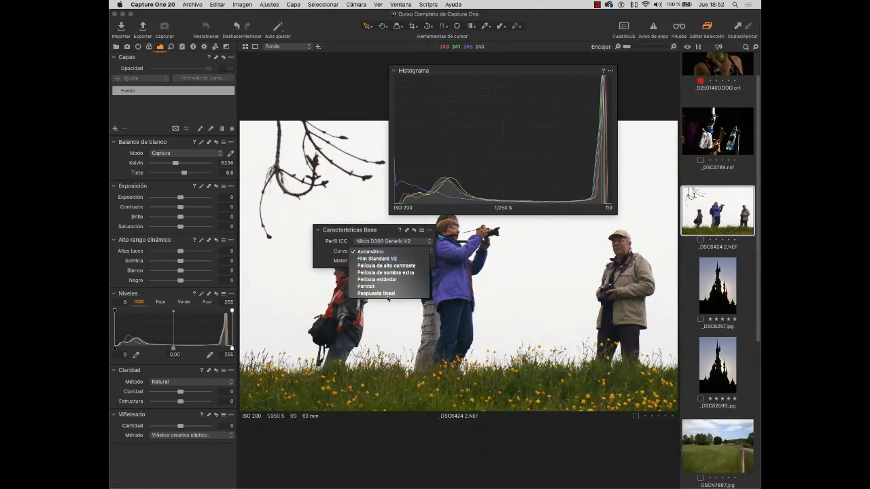
left_click(386, 295)
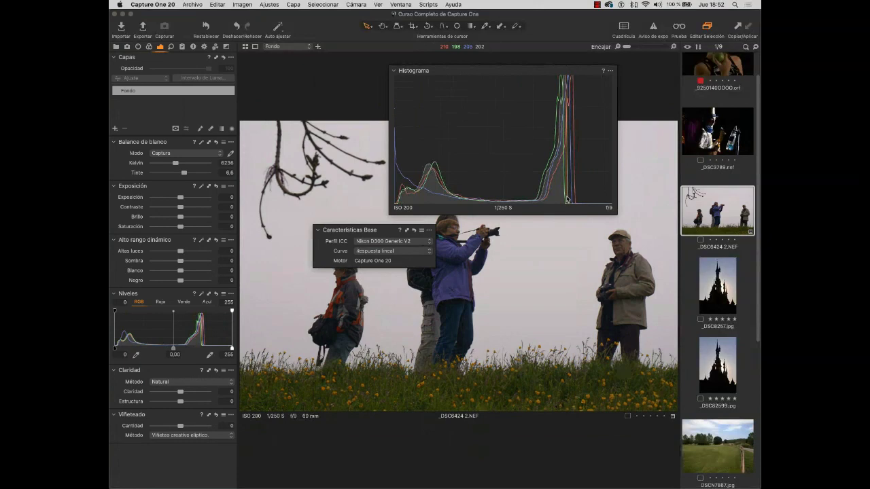
left_click(408, 251)
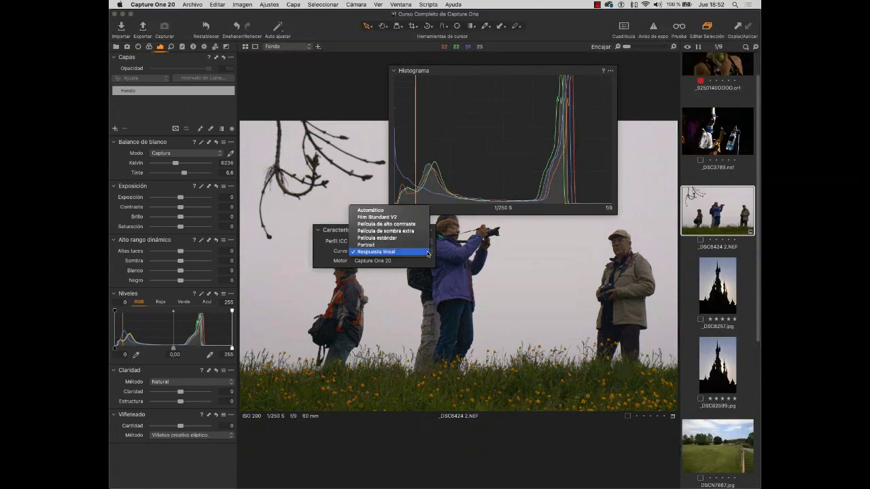
left_click(423, 210)
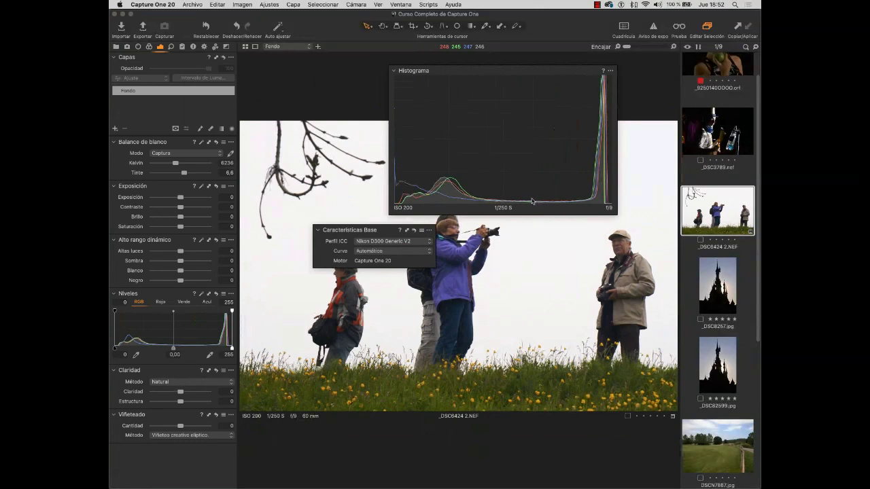
left_click(425, 252)
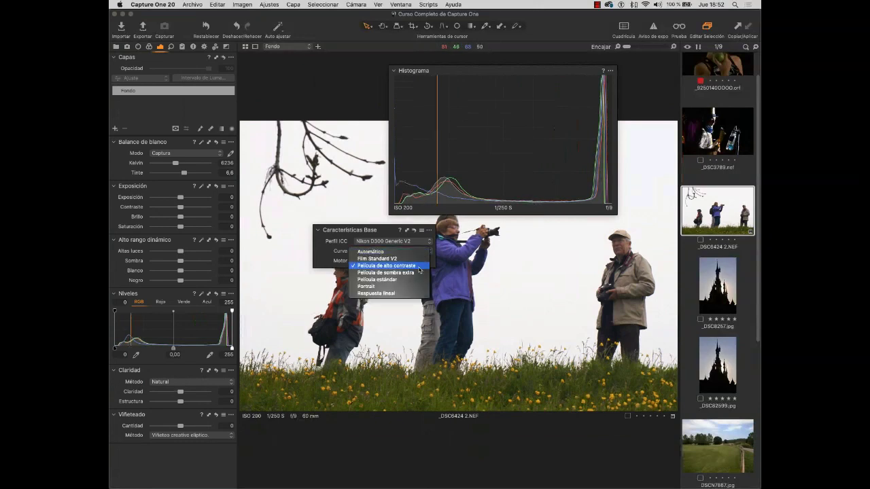
left_click(414, 293)
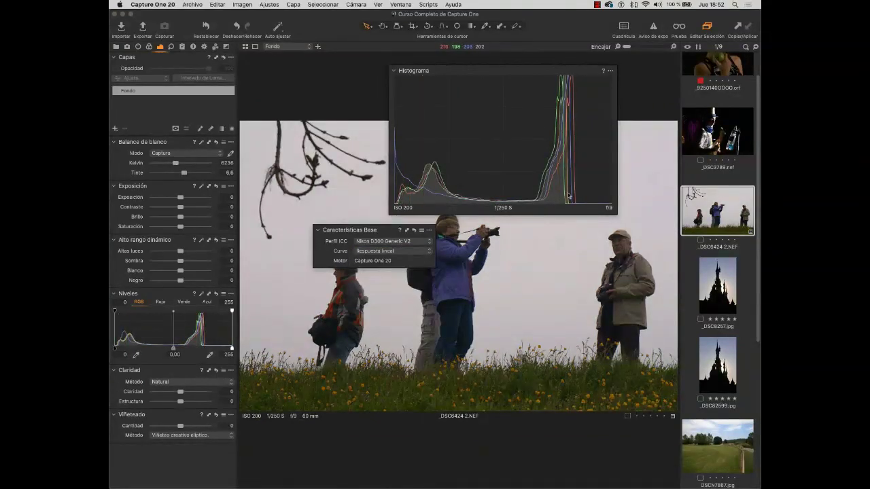
Open the dark stage photo _DSC3789.nef and set its curve to Respuesta lineal
left_click(719, 156)
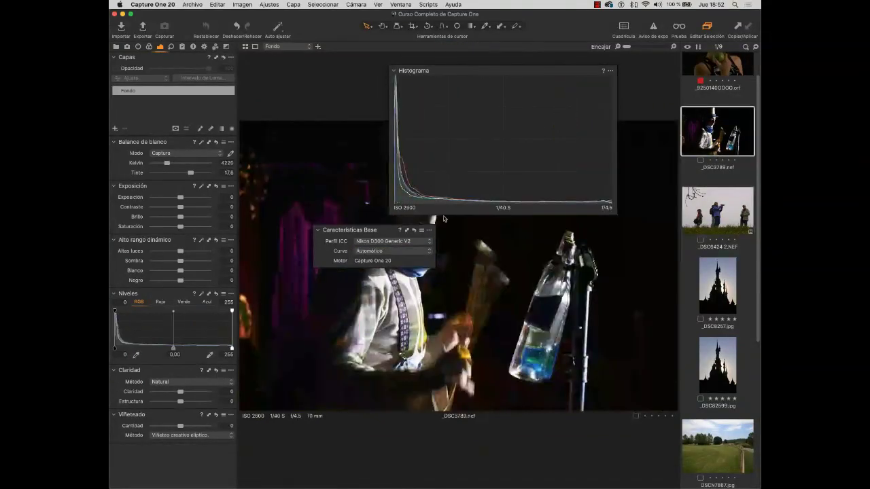
left_click(423, 252)
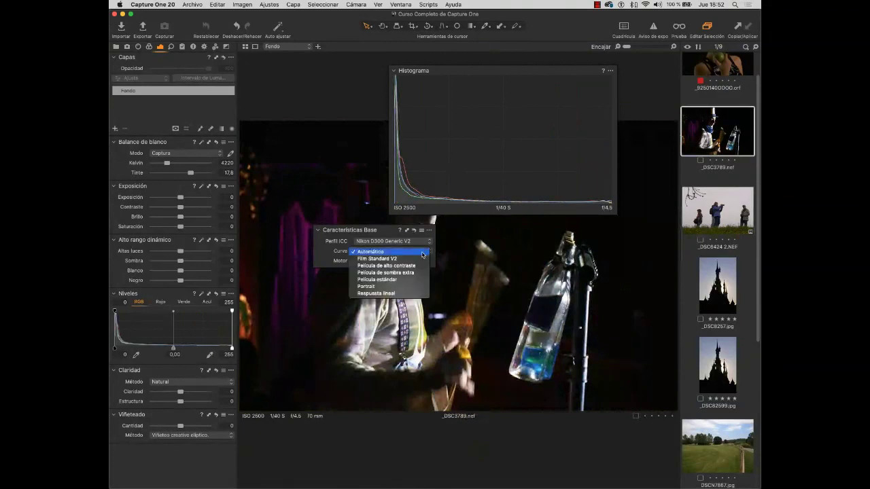
left_click(419, 294)
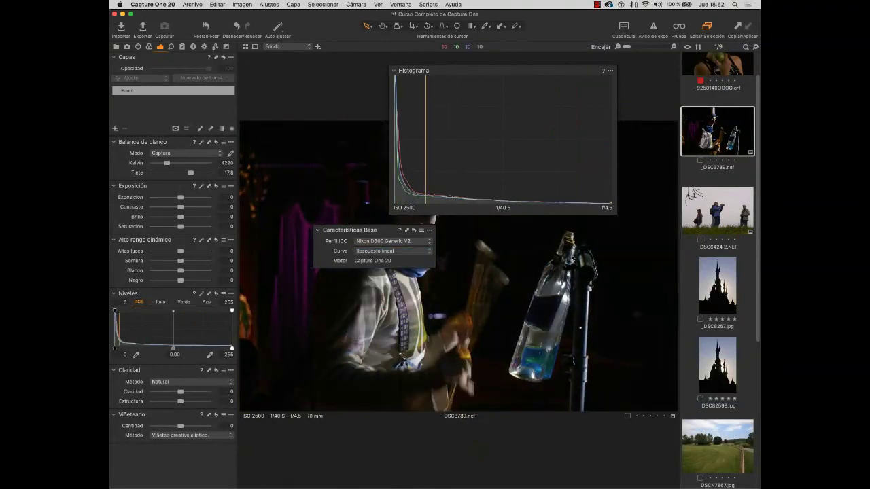
Try the Respuesta lineal curve on the apple portrait, return it to Automático, and collapse the Base Characteristics palette
left_click(733, 68)
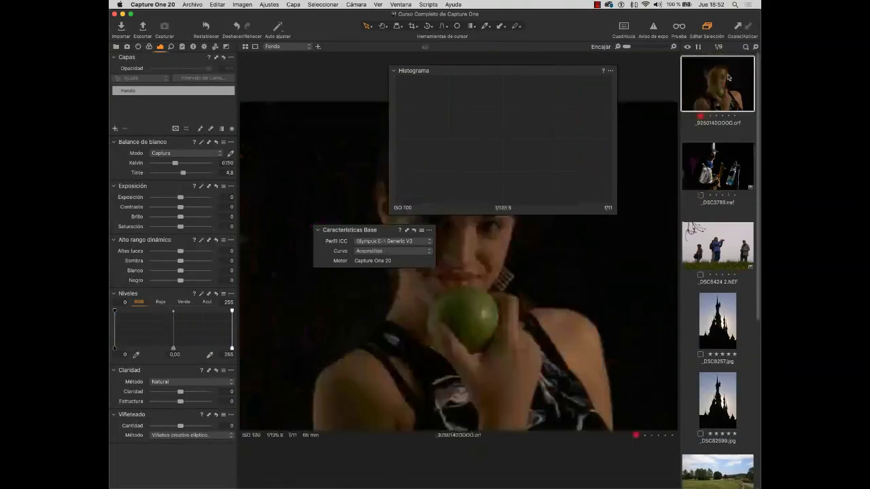
left_click(391, 252)
left_click(407, 281)
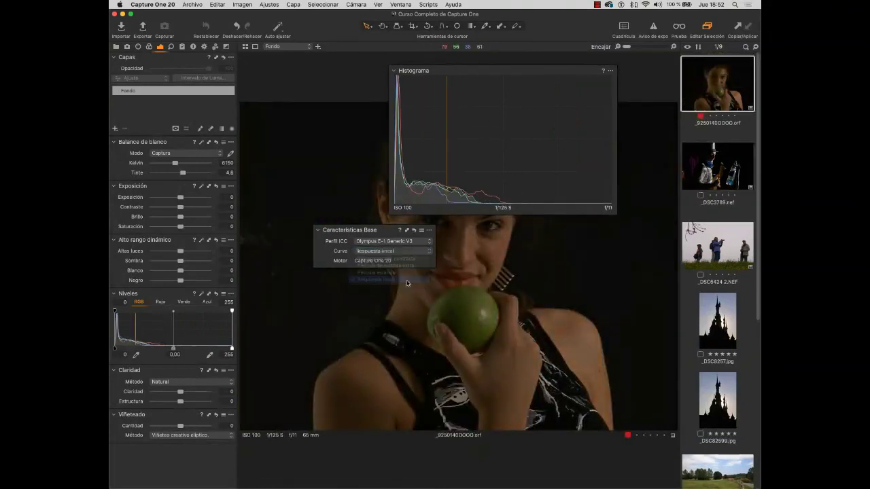
left_click(430, 249)
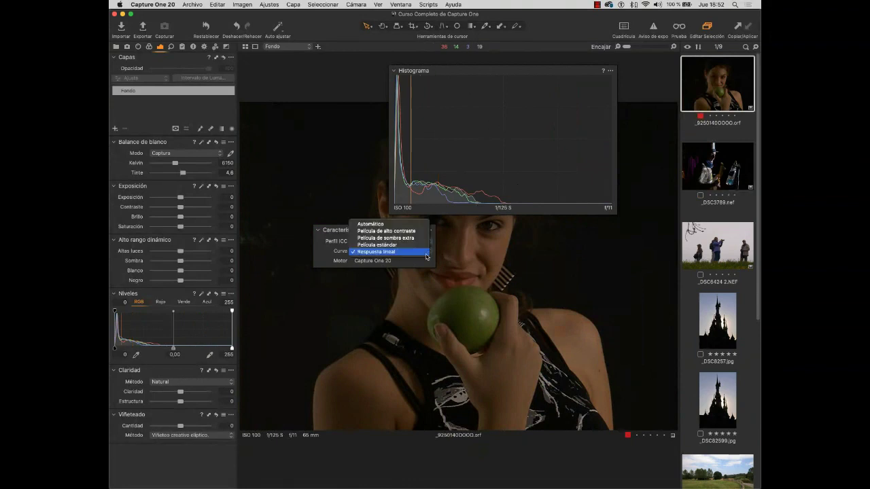
left_click(422, 222)
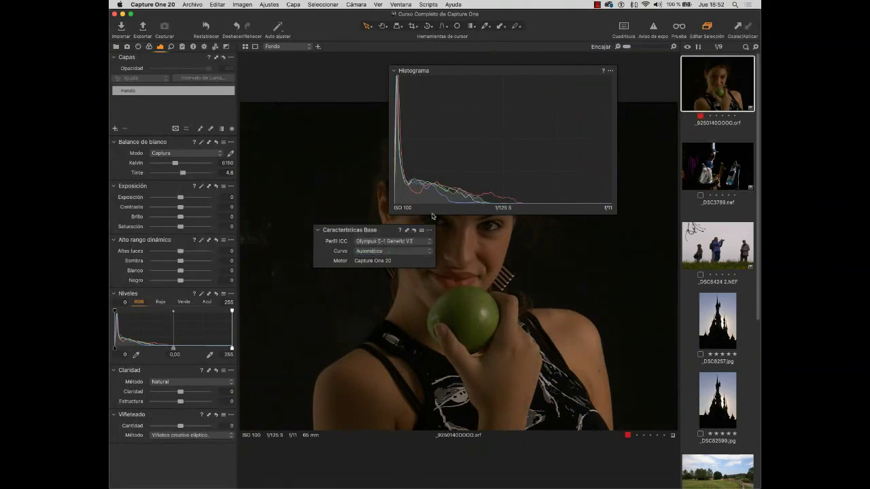
left_click(318, 231)
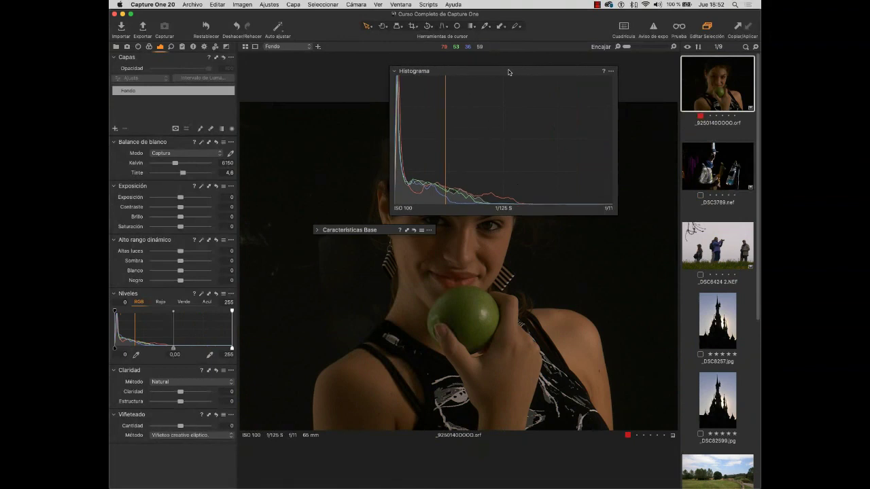
Try an Exposición of 3,21 on the apple portrait and inspect the shoulder at 100%, keeping the floating Histogram clear of the adjustments
left_click_drag(508, 70, 574, 15)
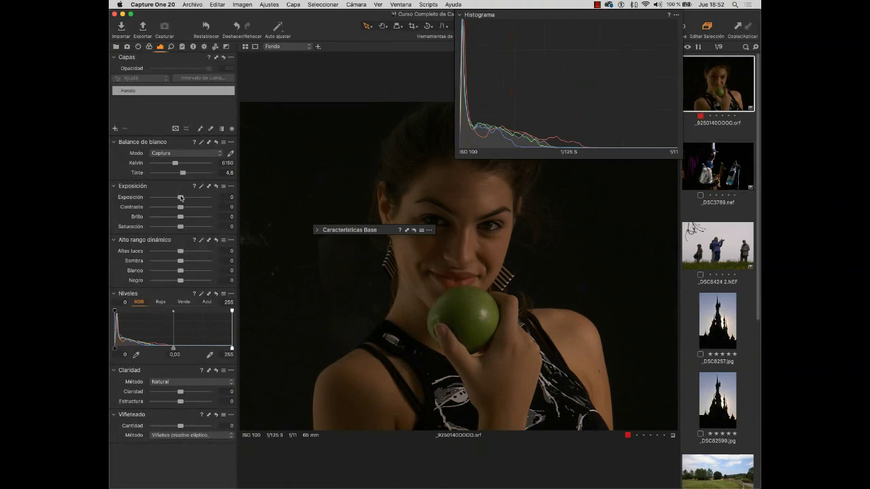
left_click_drag(180, 197, 203, 202)
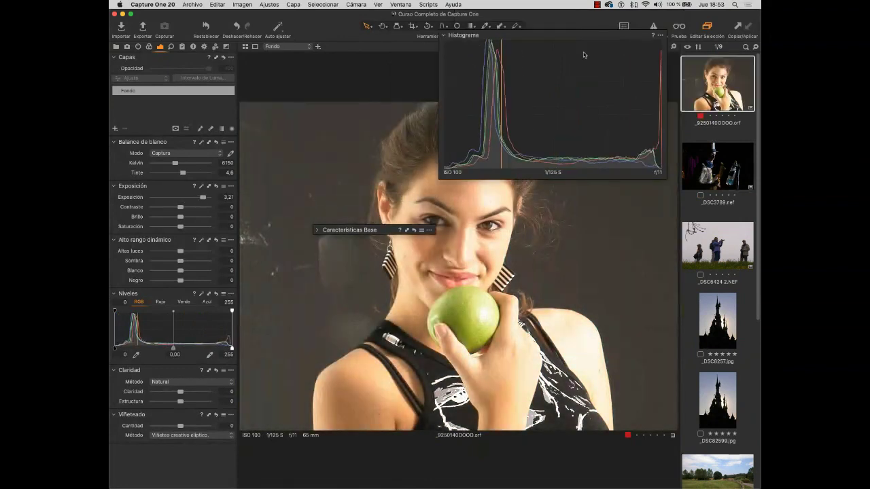
left_click(672, 46)
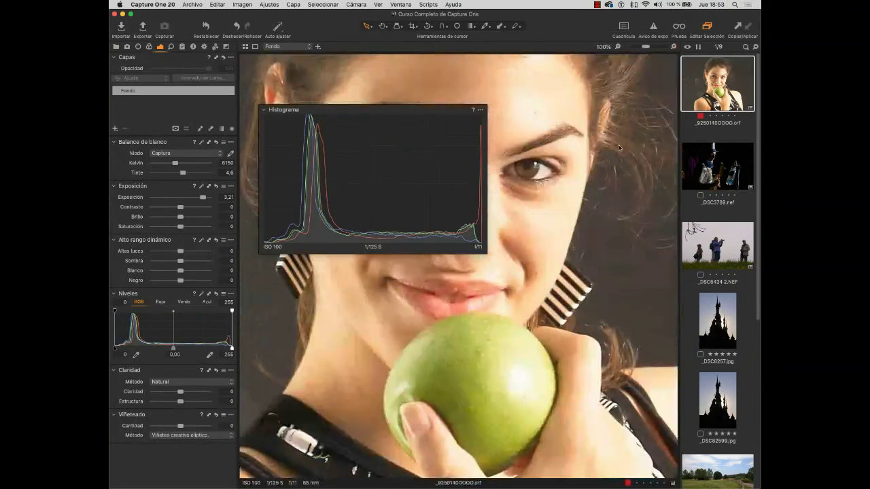
left_click_drag(616, 195, 452, 171)
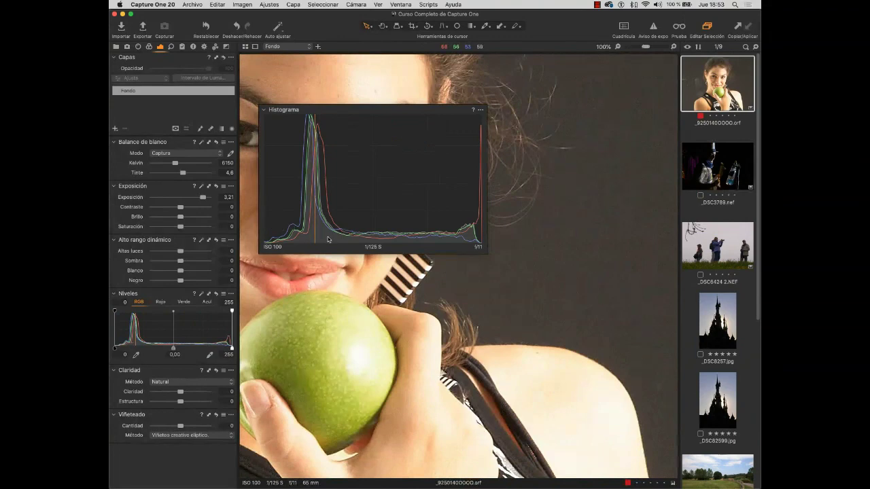
Try Exposición 4 with Sombra 42 on the apple portrait against the histogram, and reset all its adjustments
left_click_drag(203, 197, 210, 197)
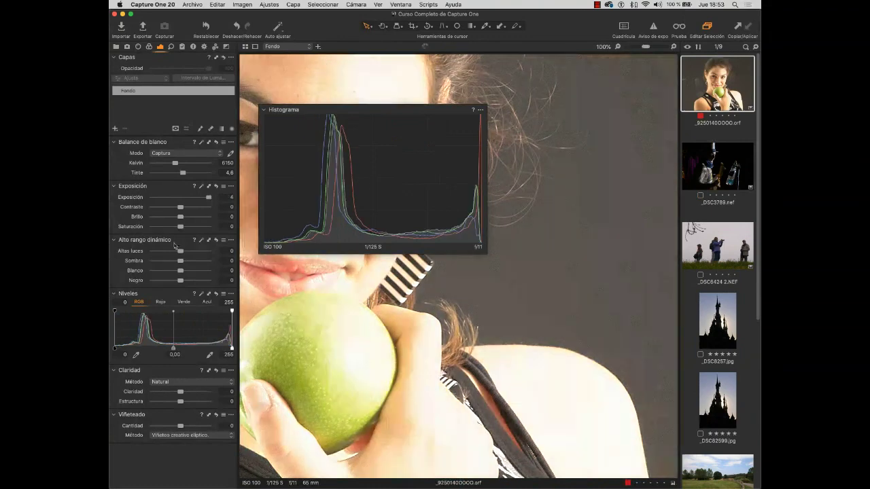
left_click_drag(181, 263, 192, 262)
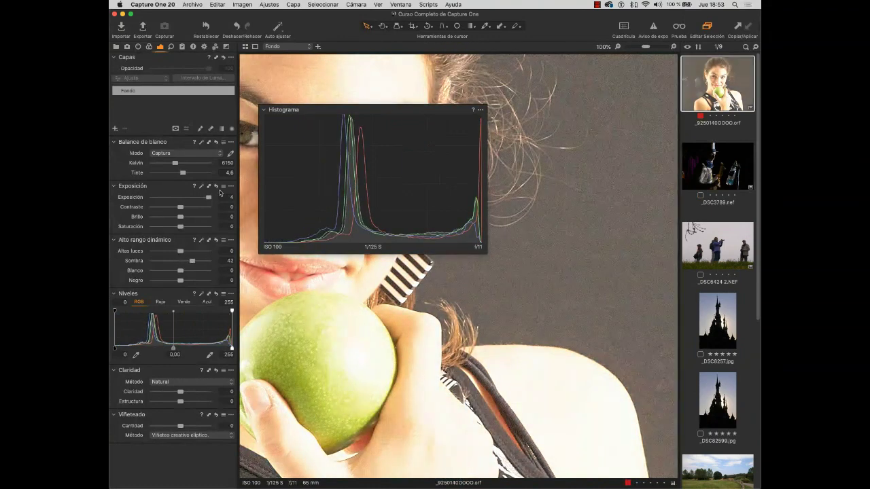
left_click(209, 29)
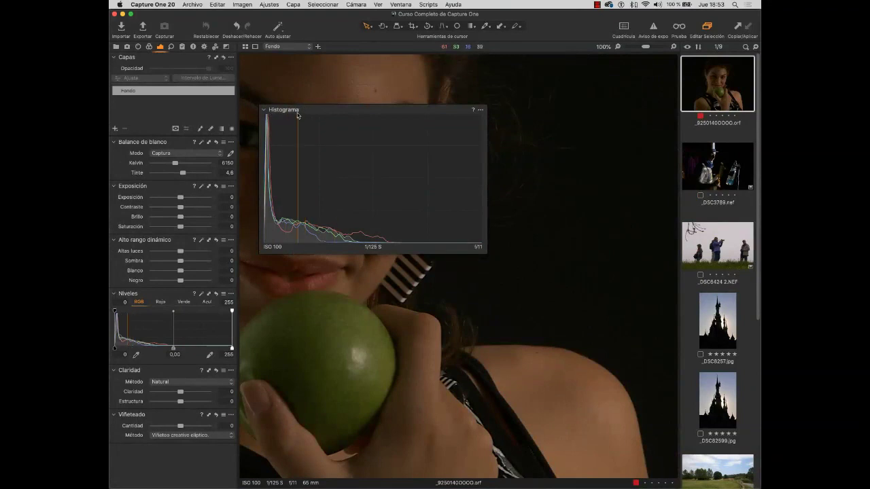
Move the floating Histogram lower over the photo and switch to the custom Blanco y negro workspace
left_click_drag(305, 113, 342, 169)
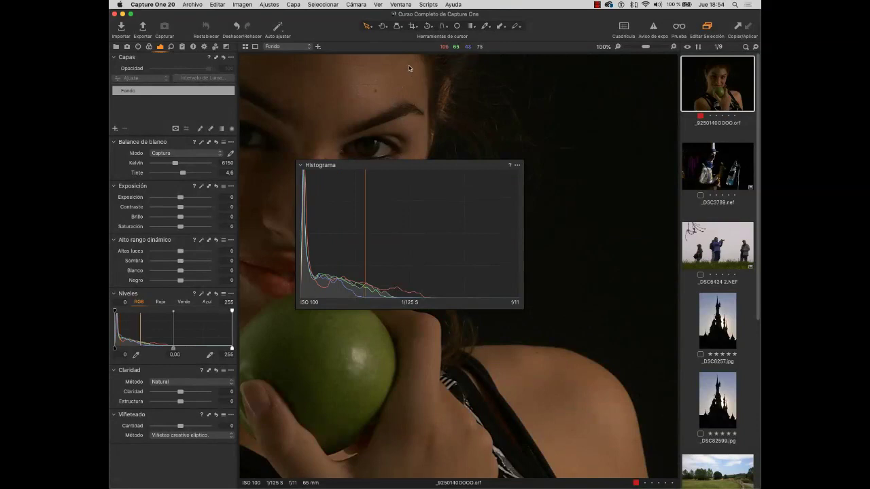
left_click(401, 5)
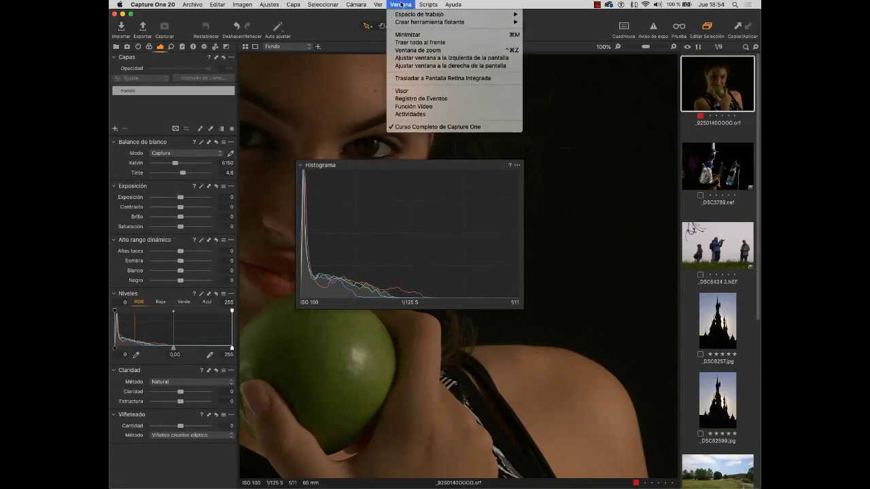
mouse_move(407, 14)
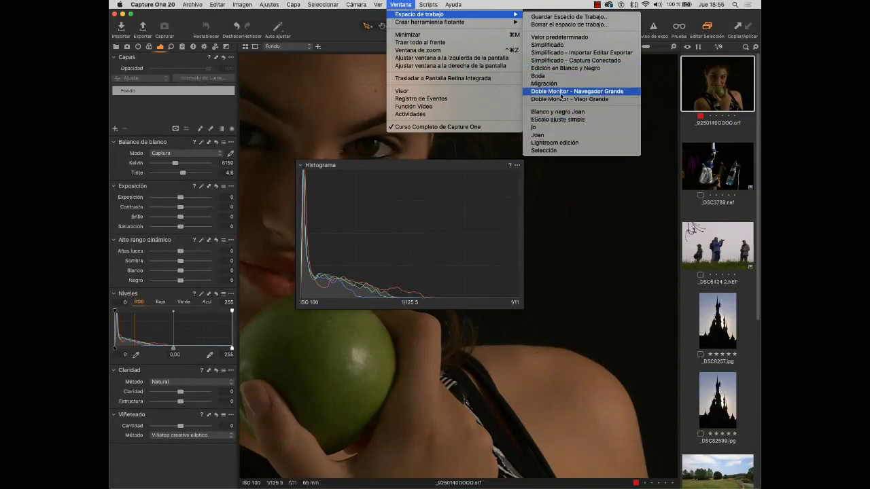
left_click(557, 112)
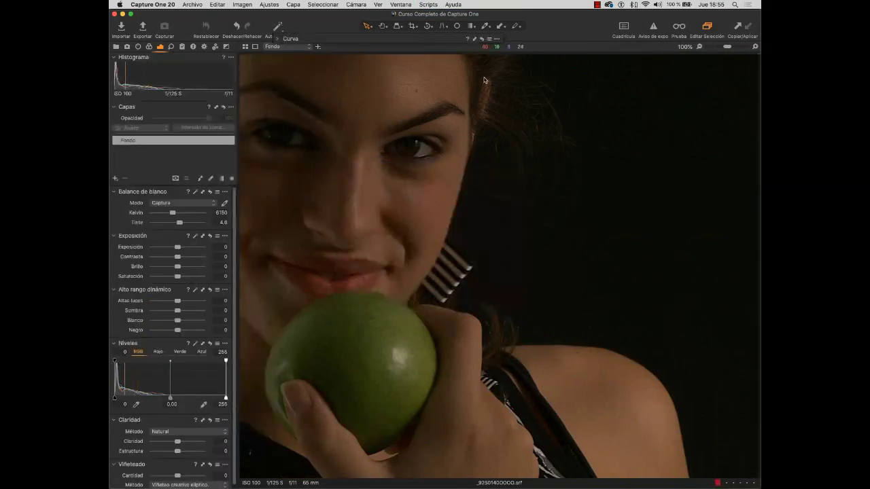
Switch to the Lightroom edición workspace and show its Biblioteca and Filtros tools
left_click(401, 5)
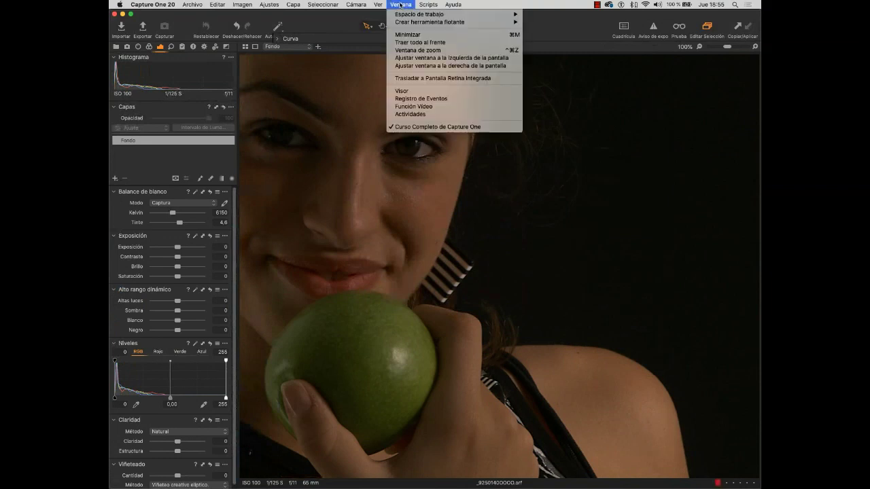
mouse_move(405, 15)
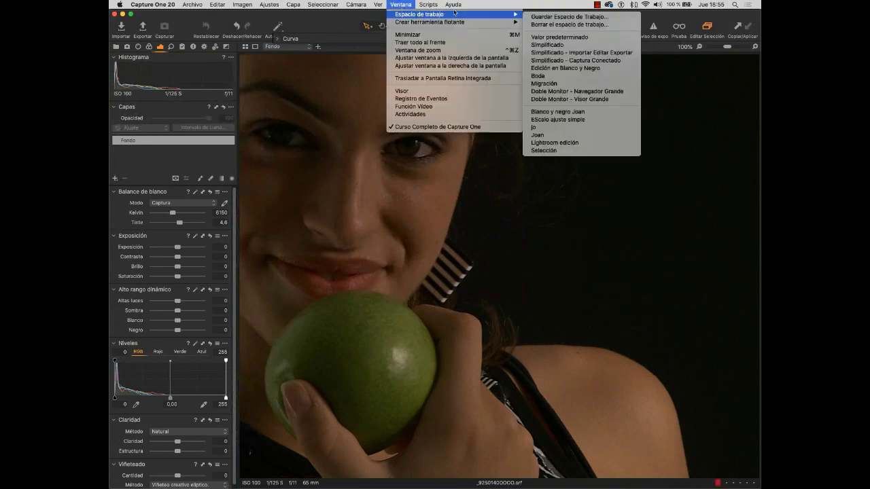
left_click(587, 151)
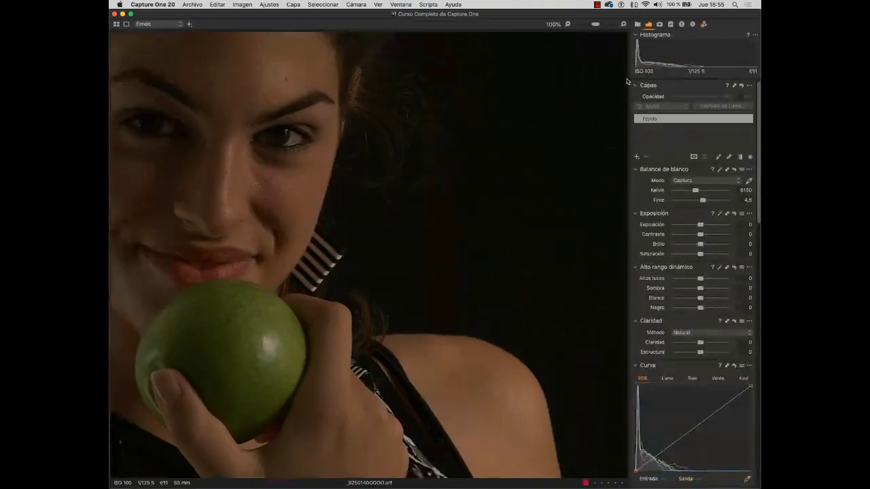
left_click(638, 25)
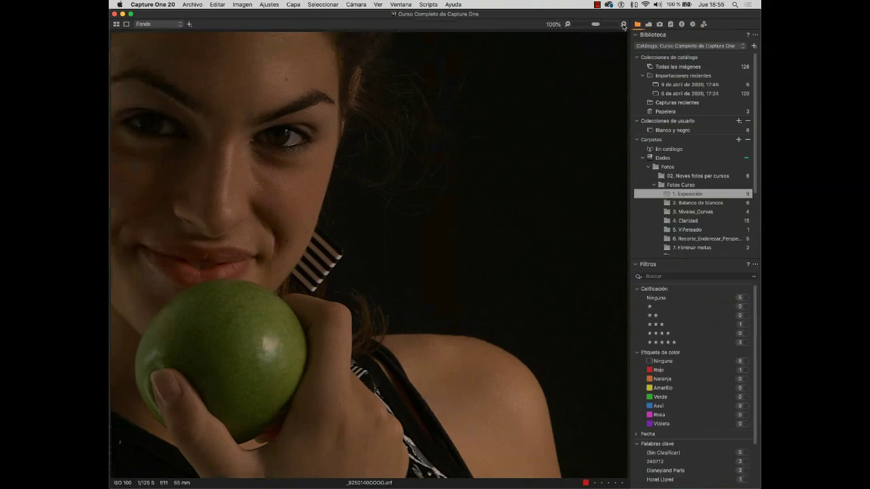
Switch to the Selección workspace
left_click(401, 4)
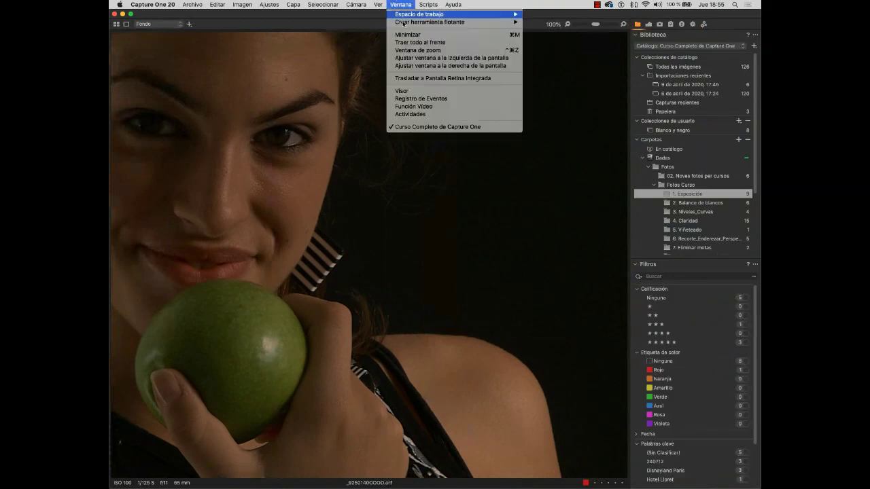
mouse_move(481, 14)
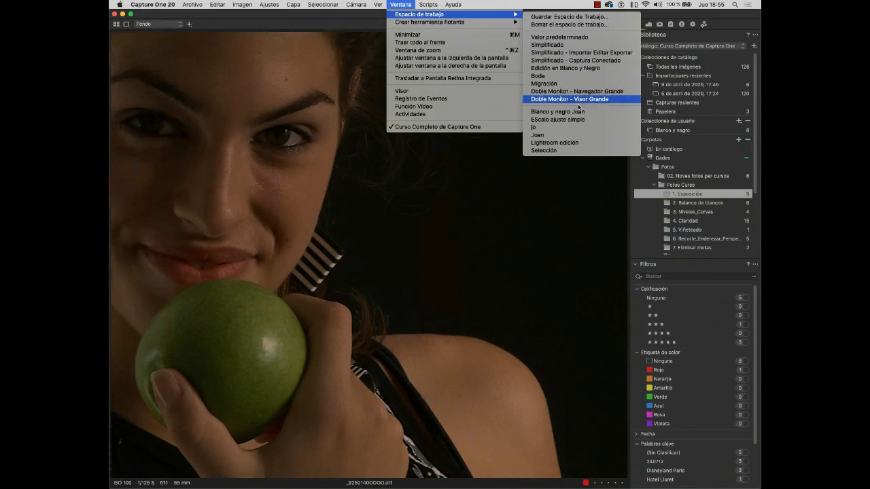
left_click(560, 150)
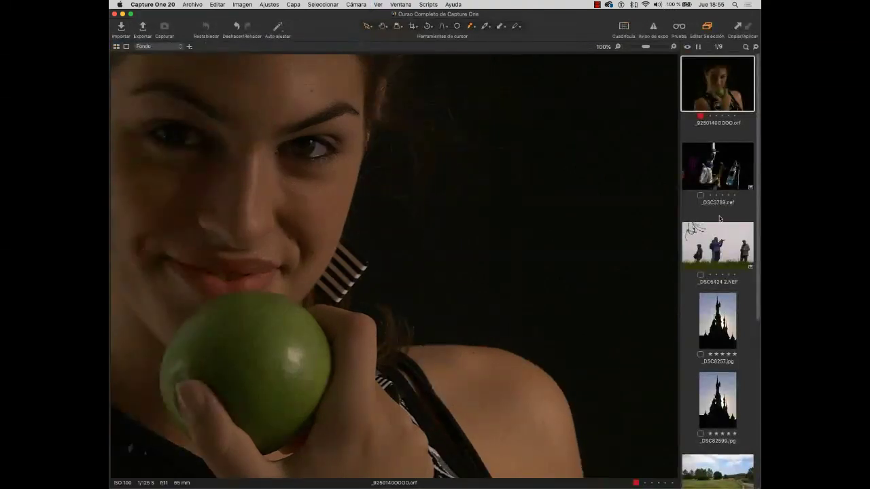
Switch to the Migración workspace, shrink the browser thumbnails, and fit the apple portrait in the viewer
left_click(401, 5)
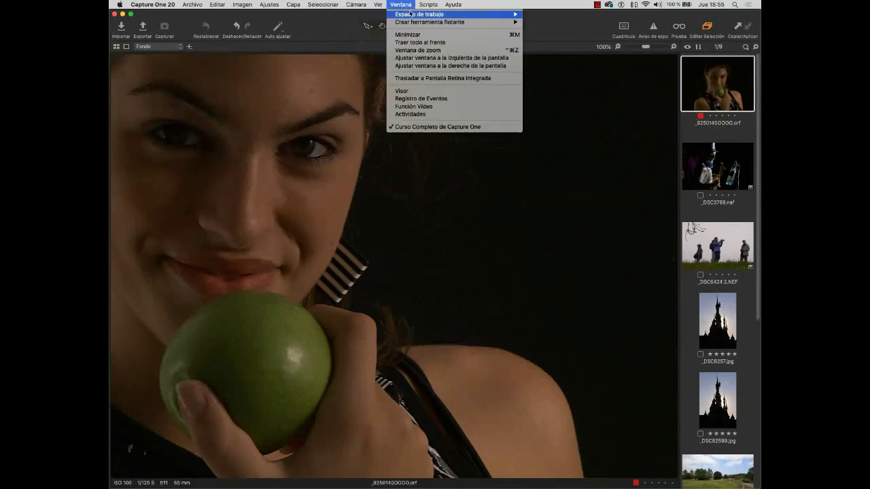
mouse_move(433, 15)
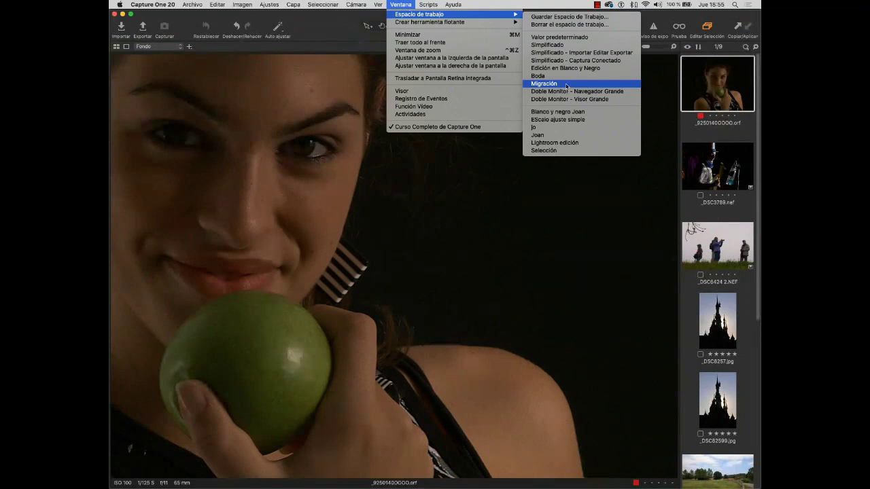
left_click(566, 84)
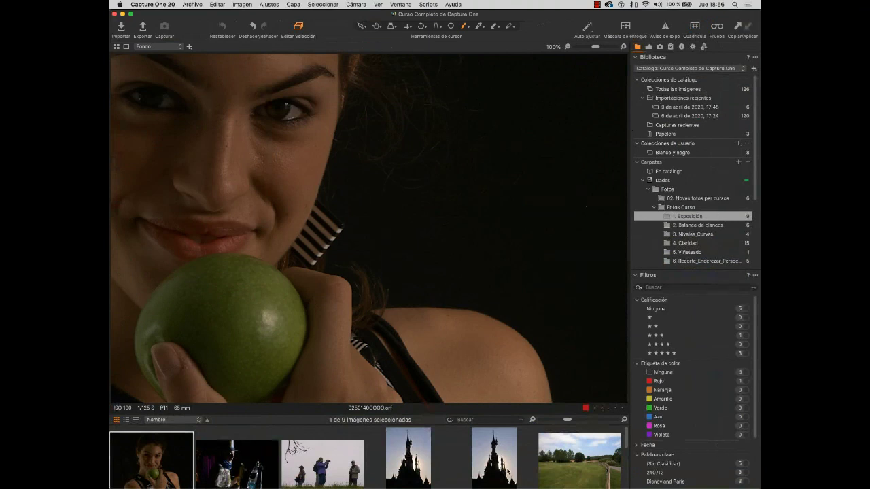
left_click_drag(568, 419, 559, 420)
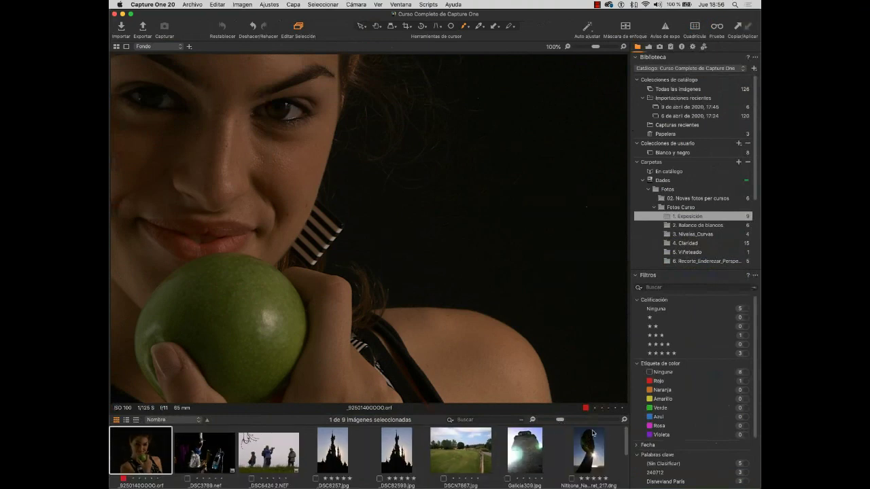
left_click(568, 47)
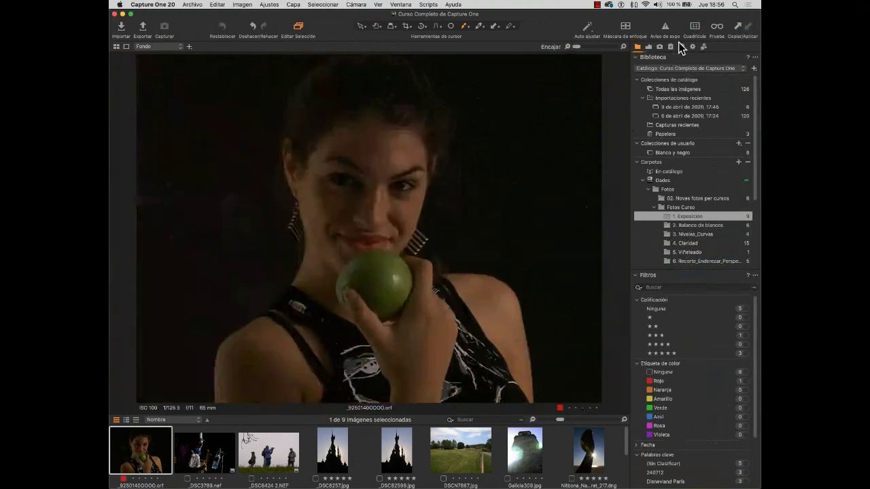
Review the Migración workspace's camera capture tools and its exposure tools, leaving the exposure tools open
left_click(660, 46)
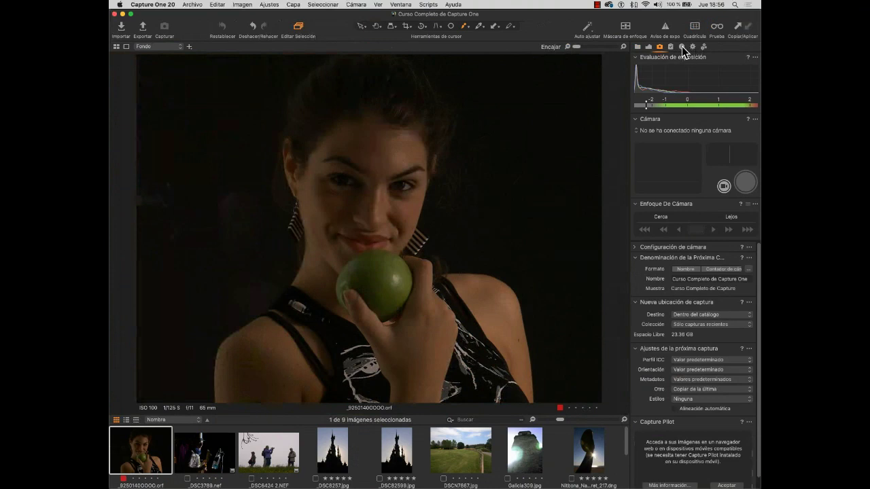
left_click(649, 47)
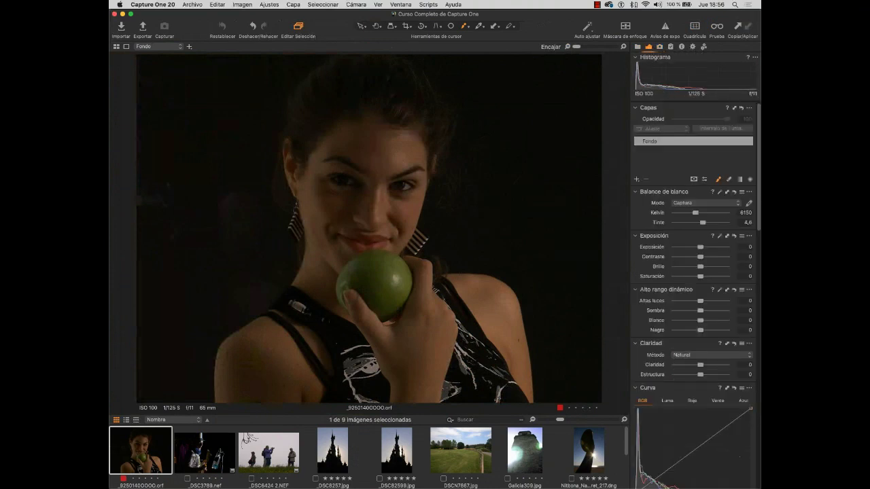
left_click_drag(758, 186, 746, 147)
left_click(606, 199)
Open the keyboard shortcut editor and place its window over the middle of the photo
left_click(217, 4)
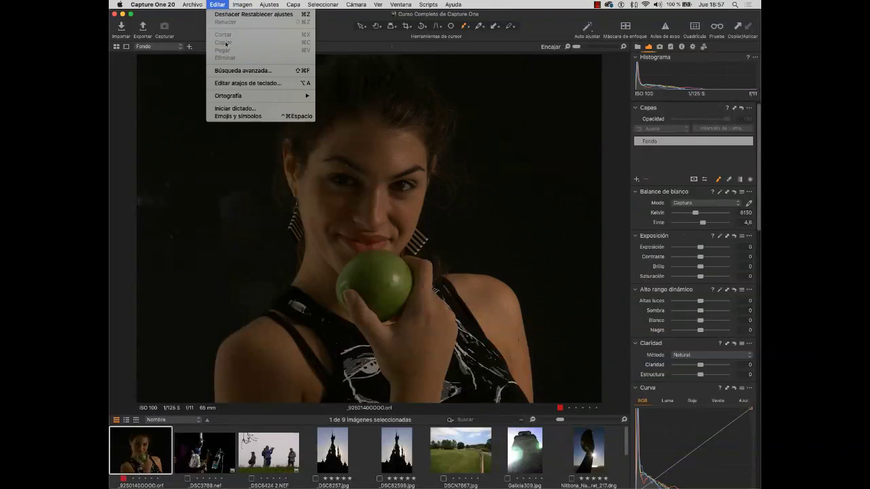
left_click(257, 83)
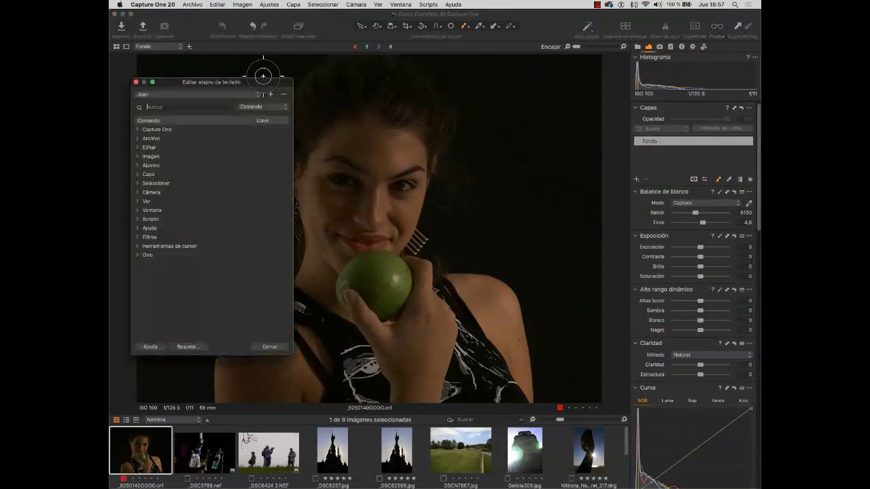
left_click_drag(263, 85, 461, 73)
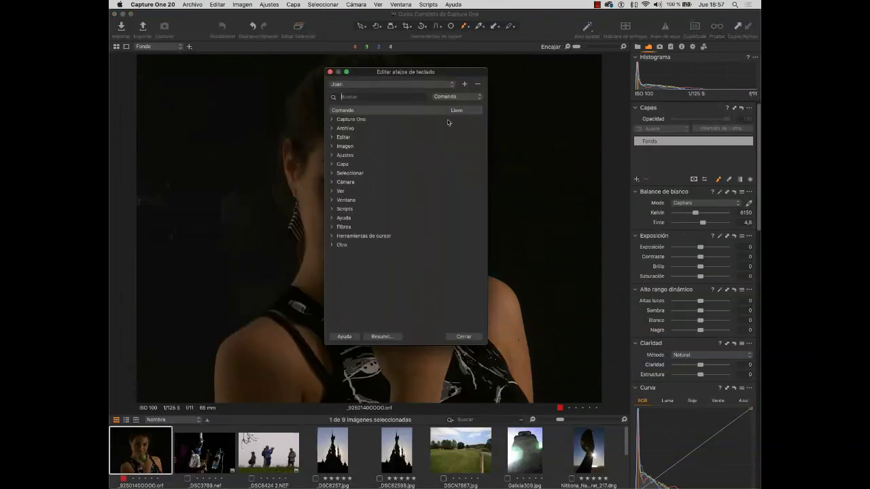
Set the shortcut search to Llave and look up the commands assigned to H and I
left_click(393, 99)
left_click(473, 99)
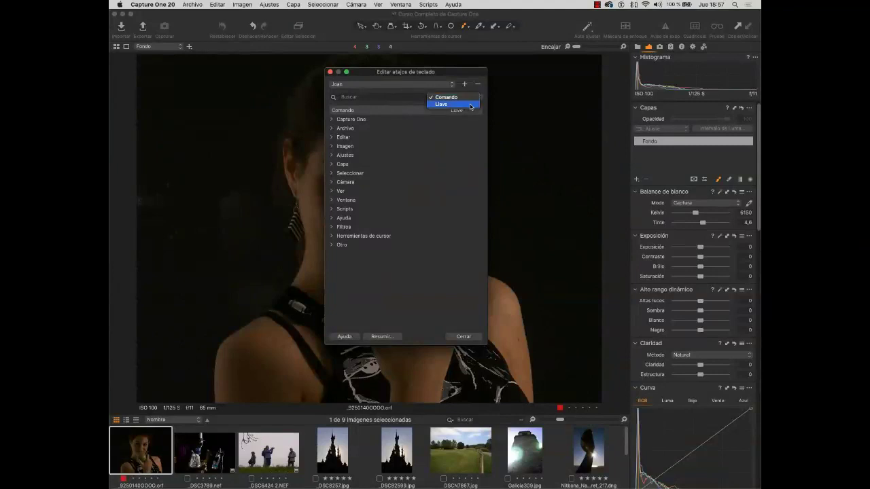
left_click(470, 105)
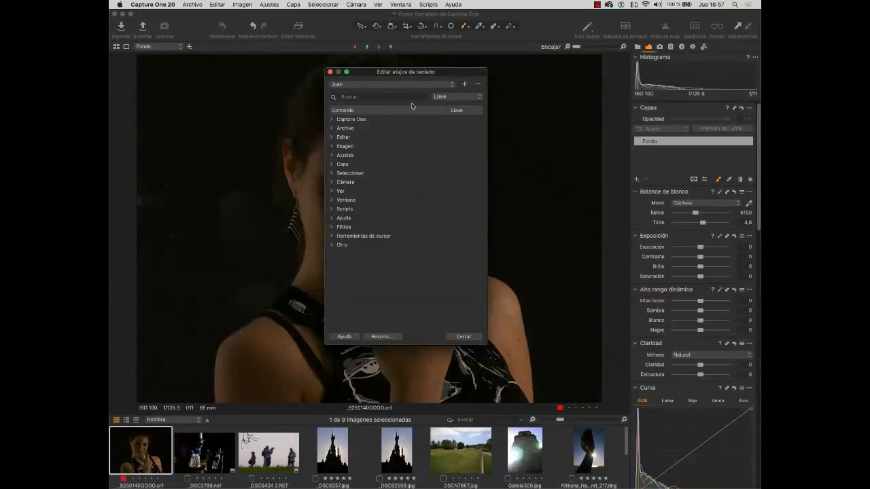
type("H")
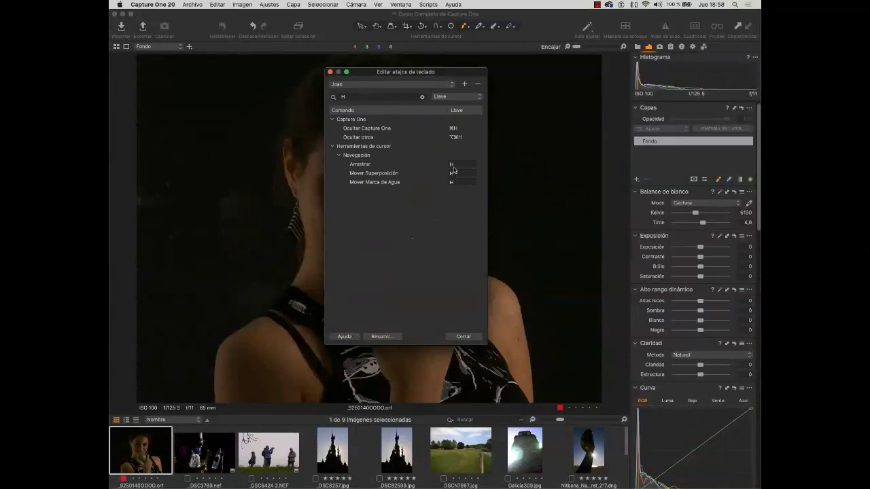
key("i")
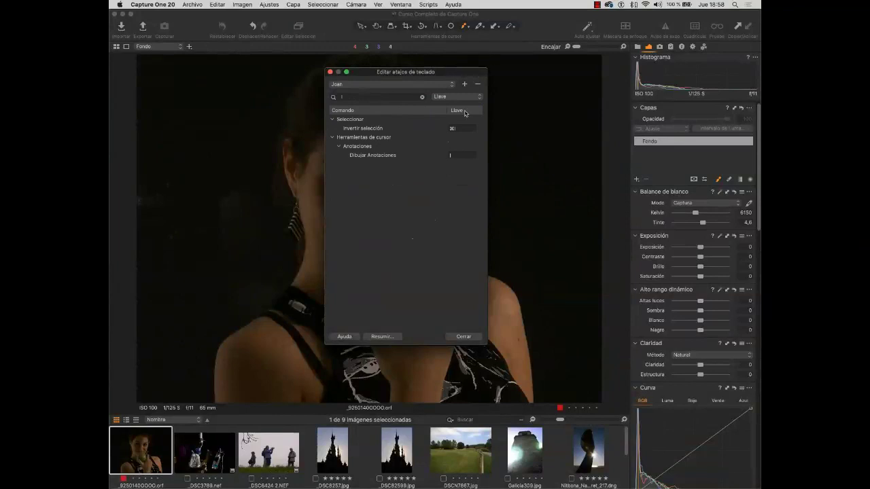
Select the Default shortcut set and look up the commands assigned to 5
left_click(449, 84)
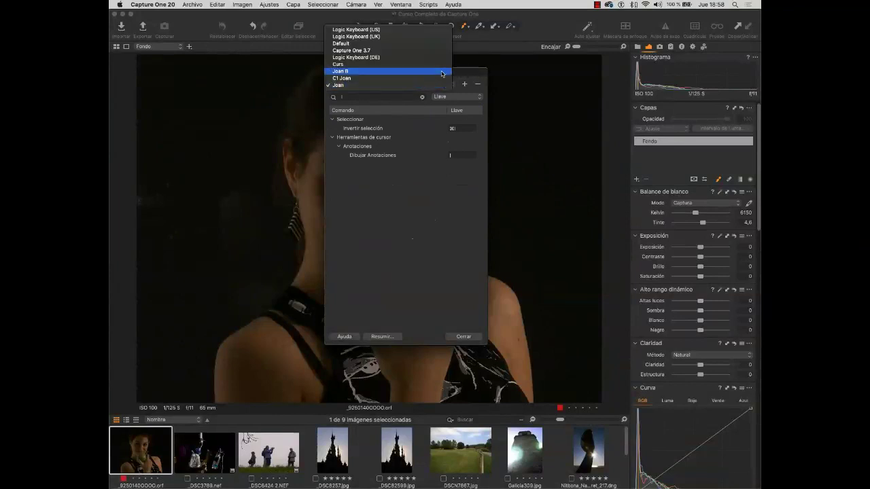
left_click(401, 43)
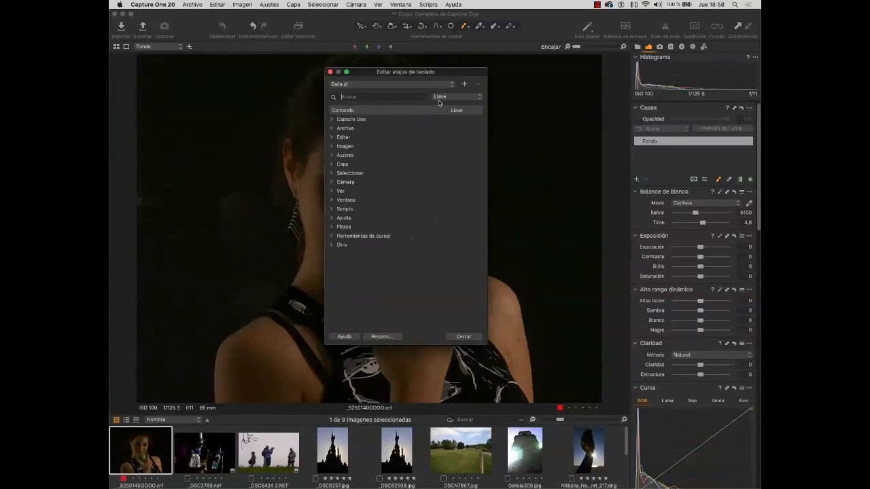
type("5")
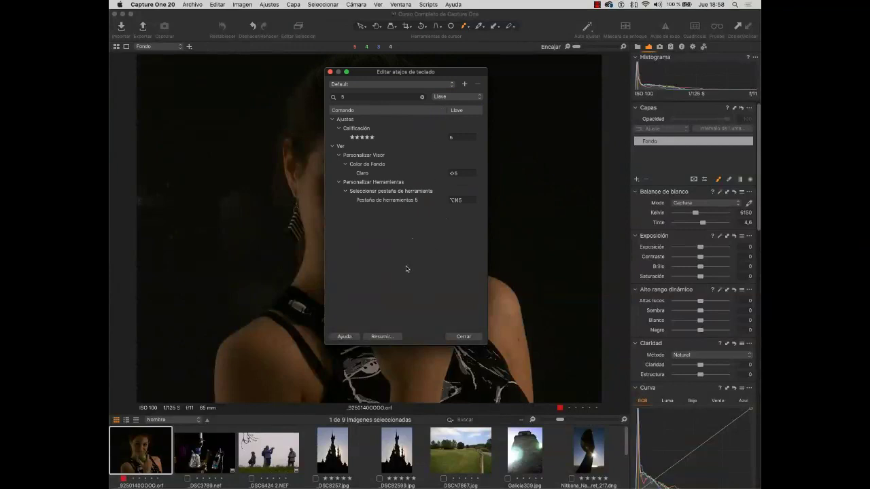
Look up the commands assigned to 1, 5, 6, 7 and 8 in the Default shortcut set
key("BackSpace")
type("1")
key("BackSpace")
type("5")
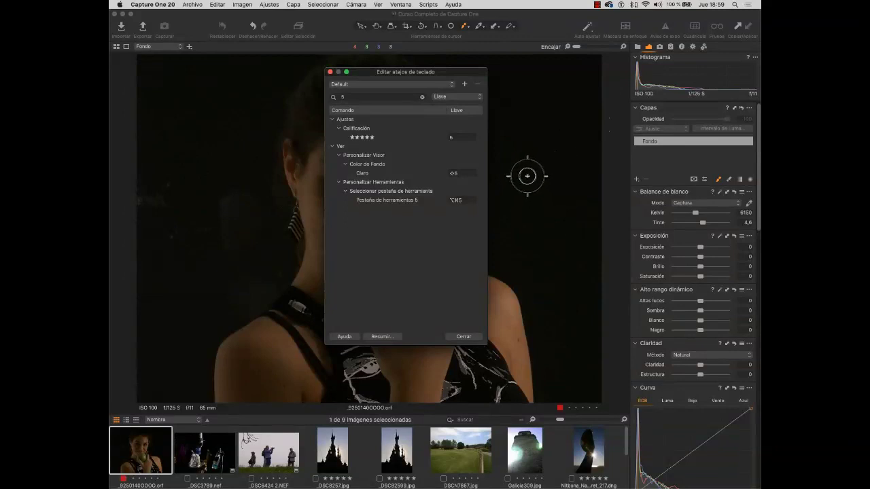
key("BackSpace")
type("6")
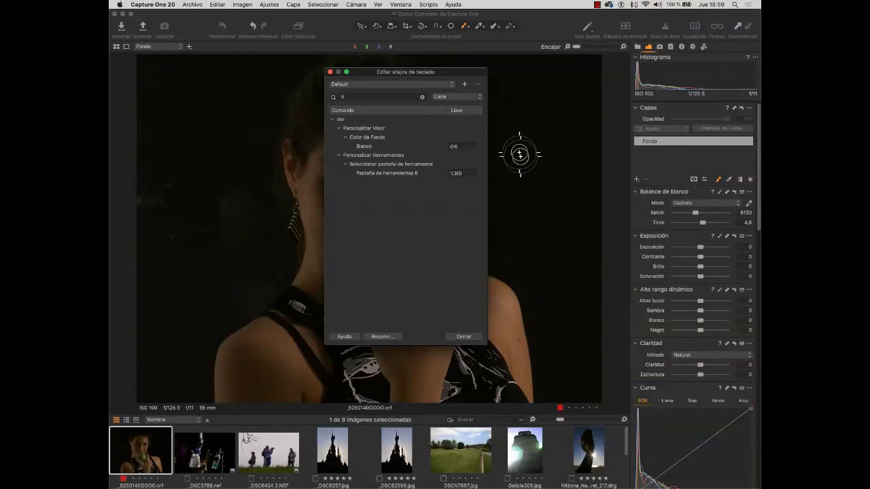
key("BackSpace")
type("7")
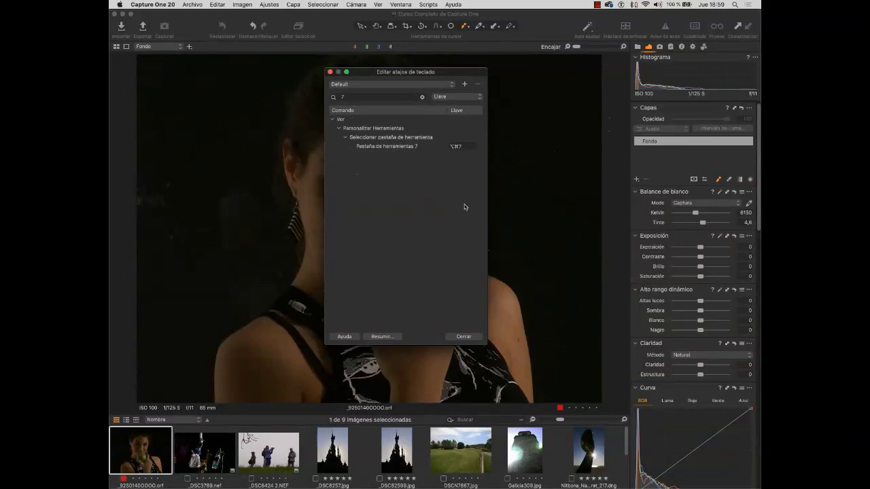
key("BackSpace")
type("8")
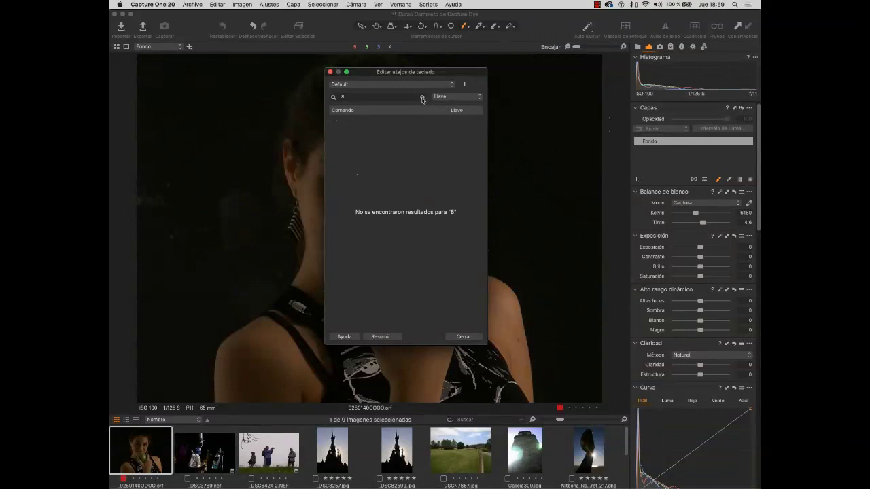
Set the shortcut search to Comando and expand the Etiqueta de color commands under Ajustes
left_click(470, 98)
left_click(446, 90)
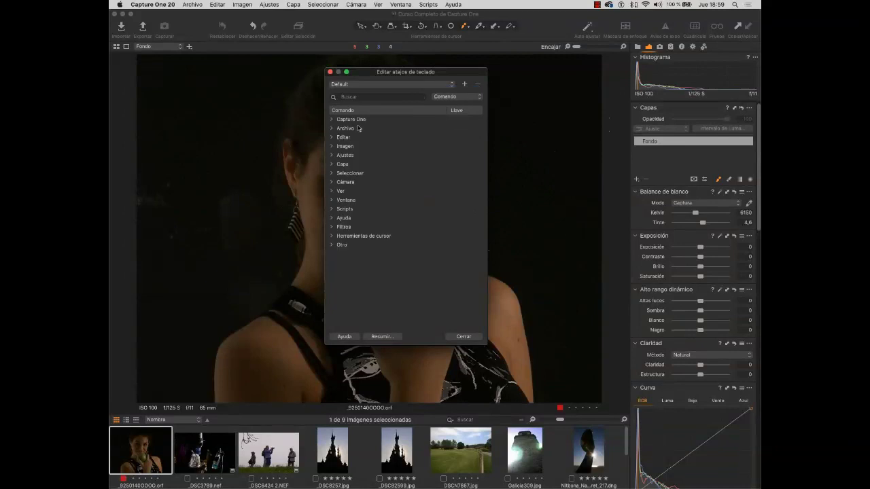
left_click(332, 155)
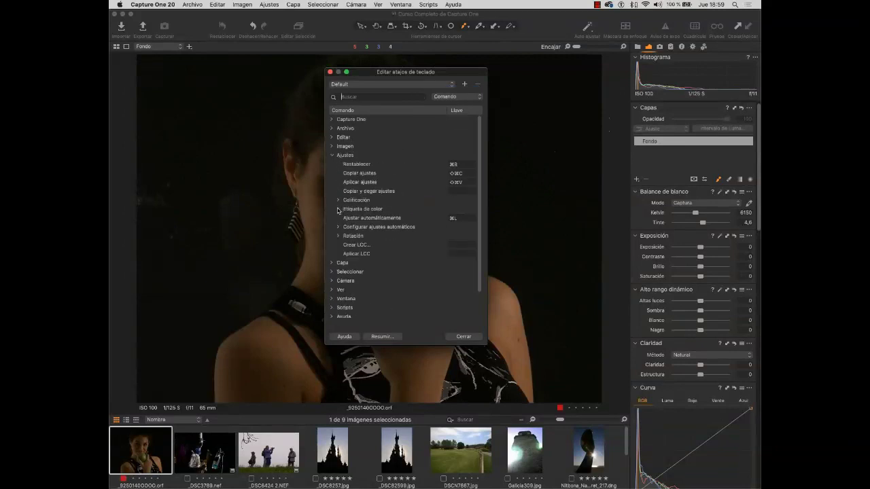
left_click(337, 210)
scroll(482, 241, "down", 2)
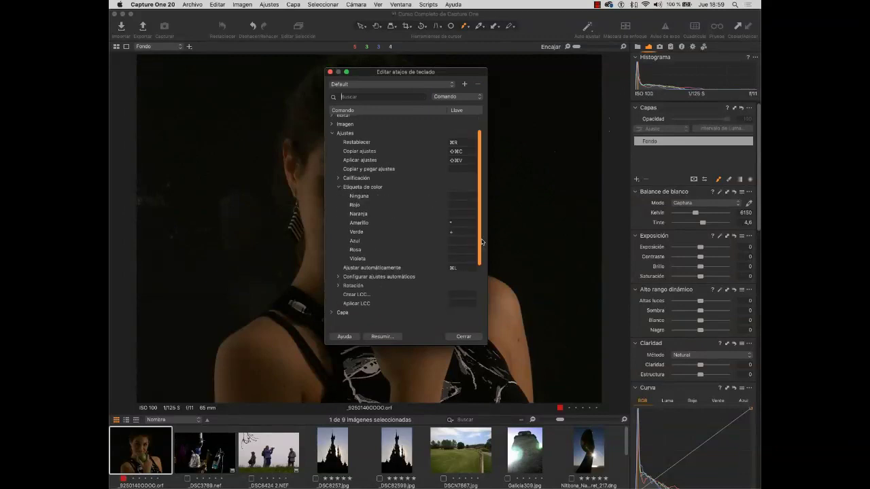
scroll(482, 241, "down", 3)
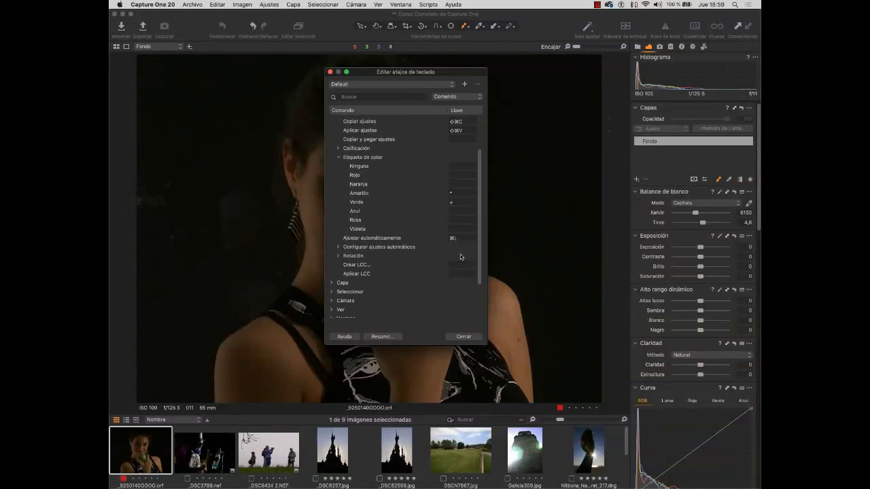
Try to edit the Rojo label's shortcut in the Default set, and create a custom shortcut set named jb
double_click(458, 180)
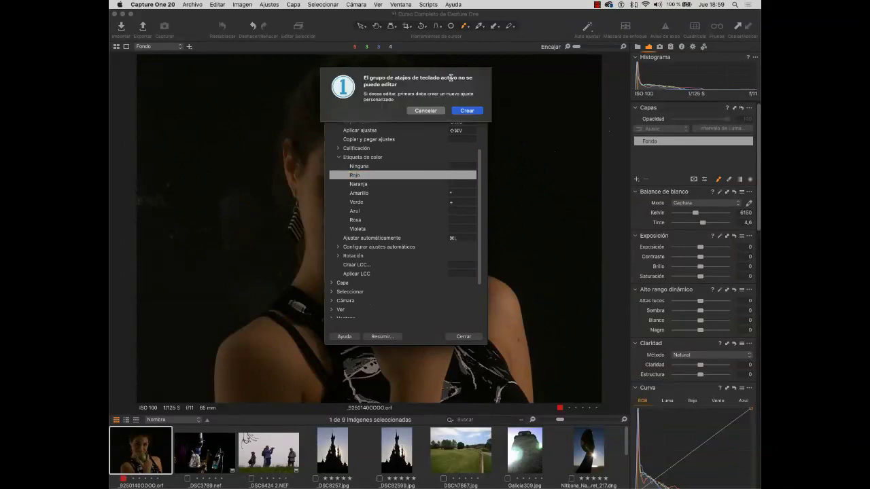
left_click(435, 112)
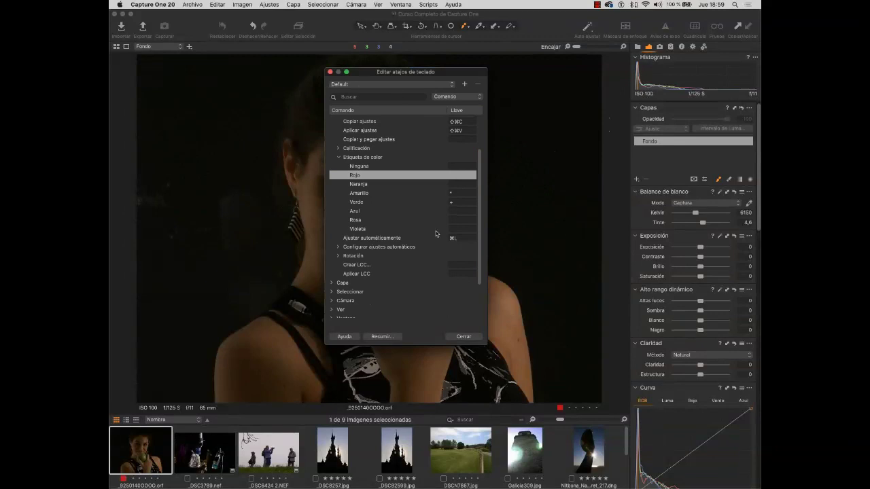
left_click(464, 83)
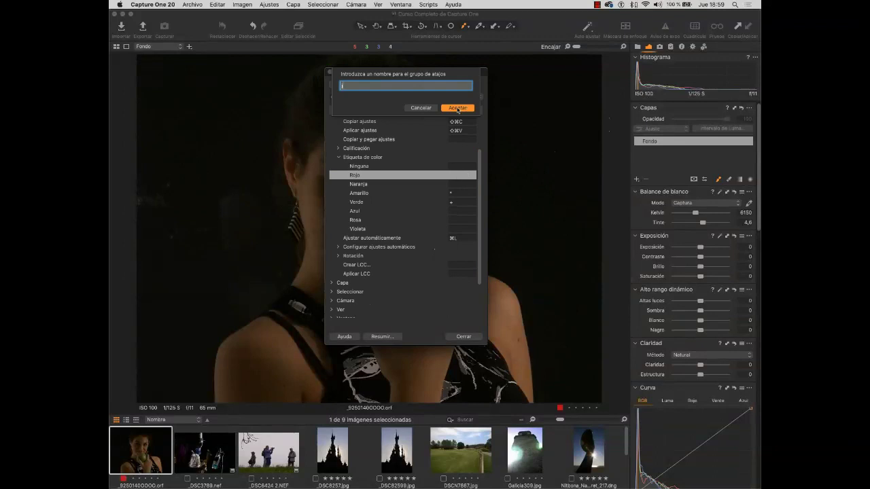
type("jb")
left_click(462, 109)
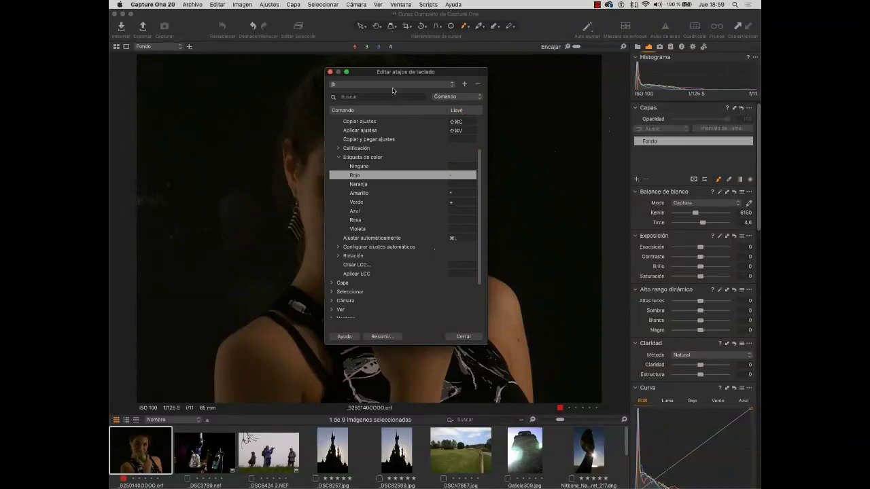
Assign the shortcuts 6 to Rojo, 7 to Amarillo, 8 to Verde and 9 to Azul under Etiqueta de color
double_click(460, 175)
double_click(458, 193)
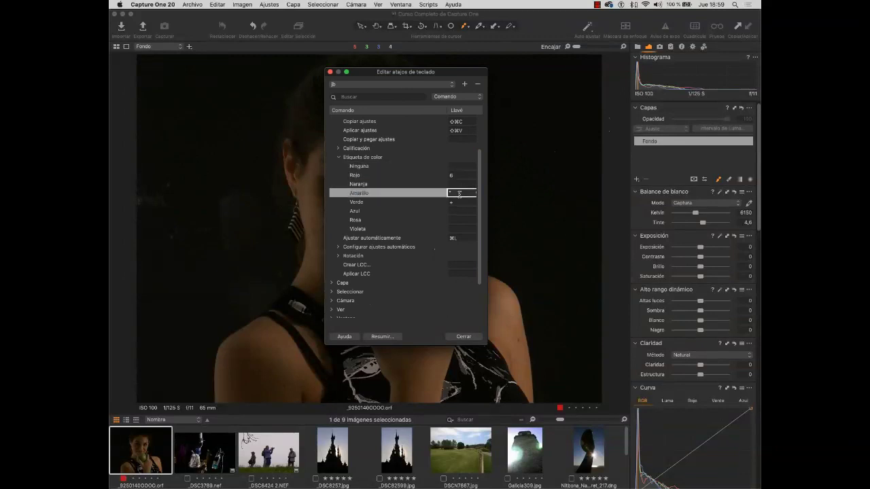
type("7")
double_click(461, 203)
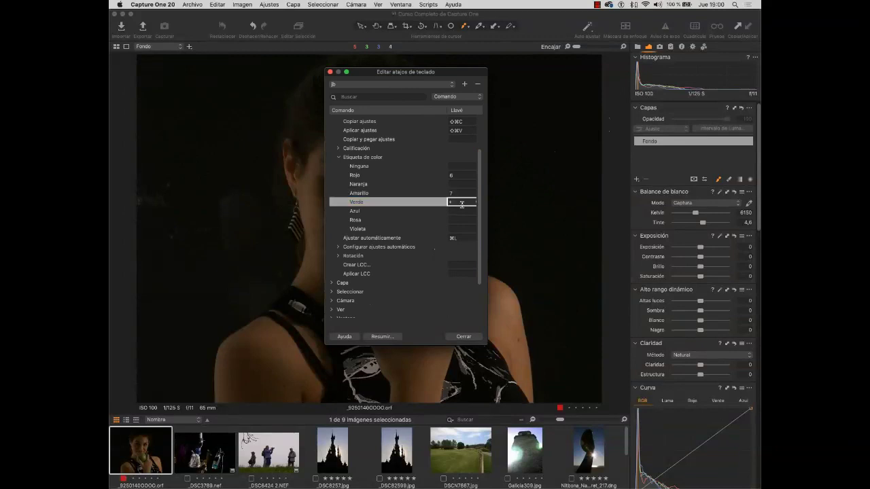
type("8")
double_click(462, 212)
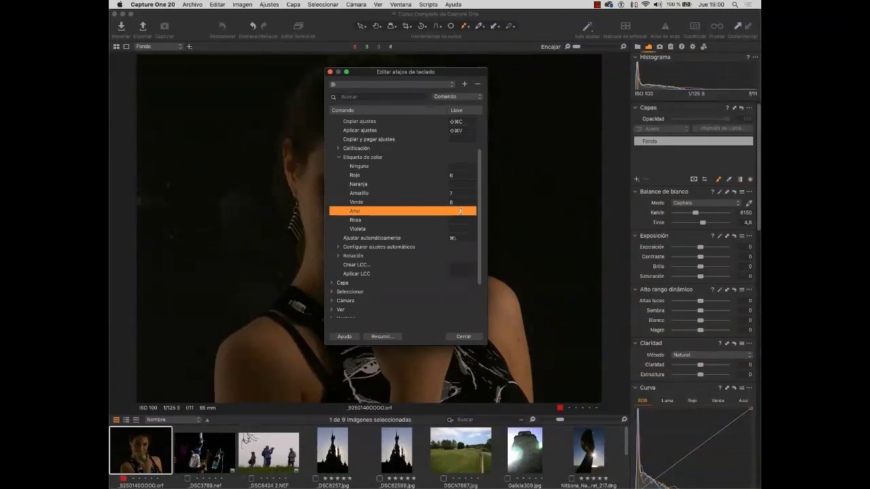
type("9")
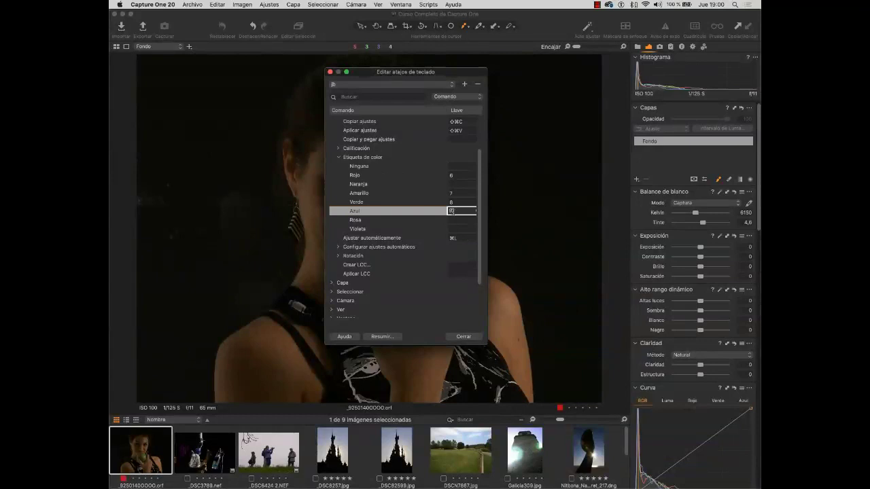
Assign 0 to the Ninguna color label and * to the Sin clasificar rating, and close the shortcut editor
left_click(451, 167)
type("0")
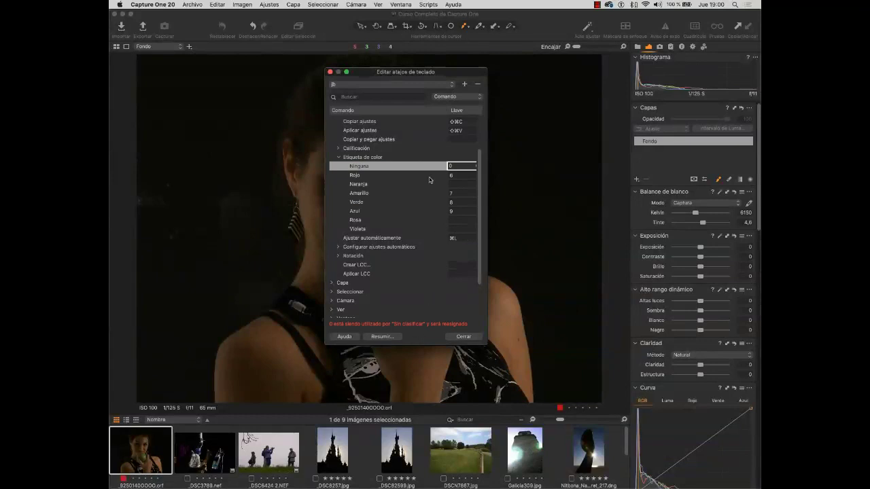
left_click(338, 148)
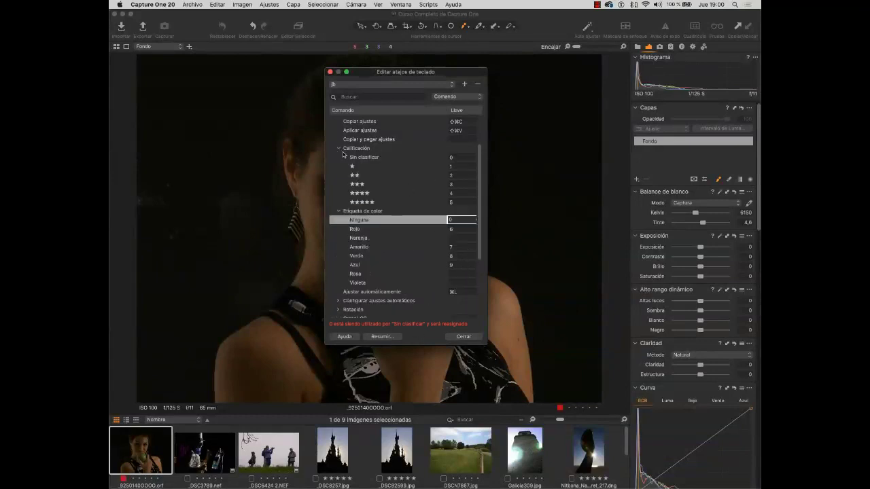
left_click(454, 157)
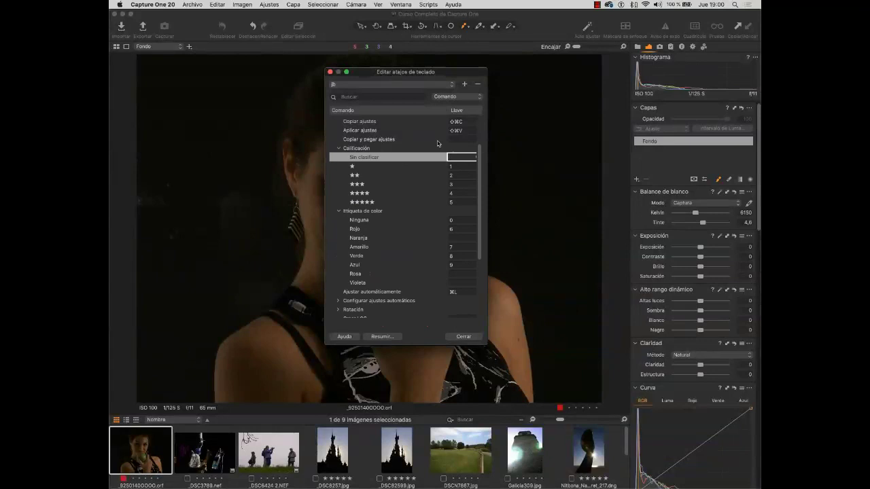
key("0")
key("Up")
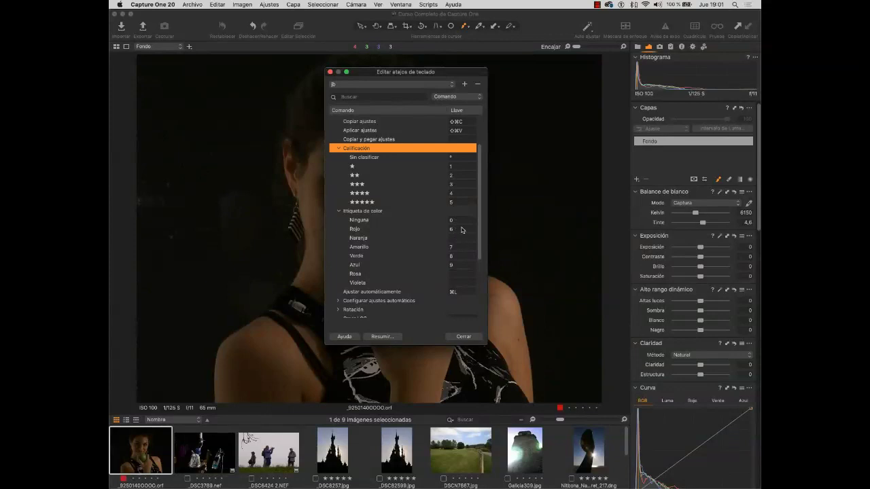
left_click(330, 72)
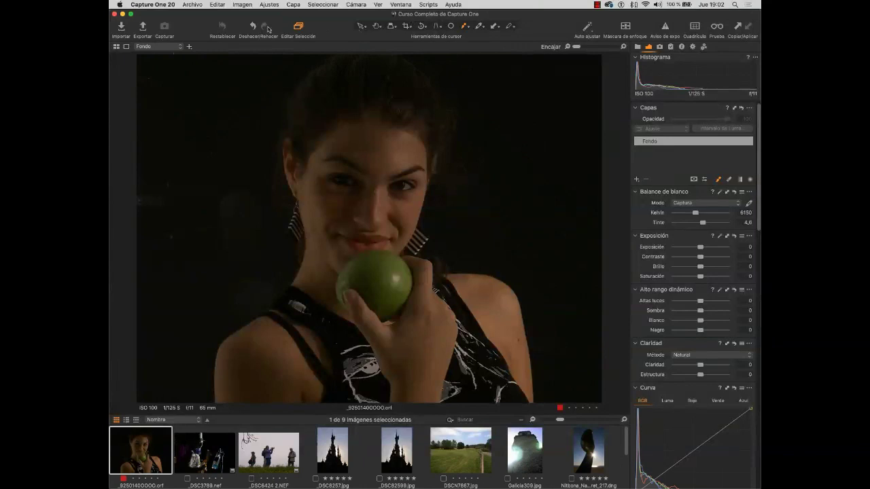
Reopen the shortcut editor, make the custom set listed just above jb active, and close the editor
left_click(217, 5)
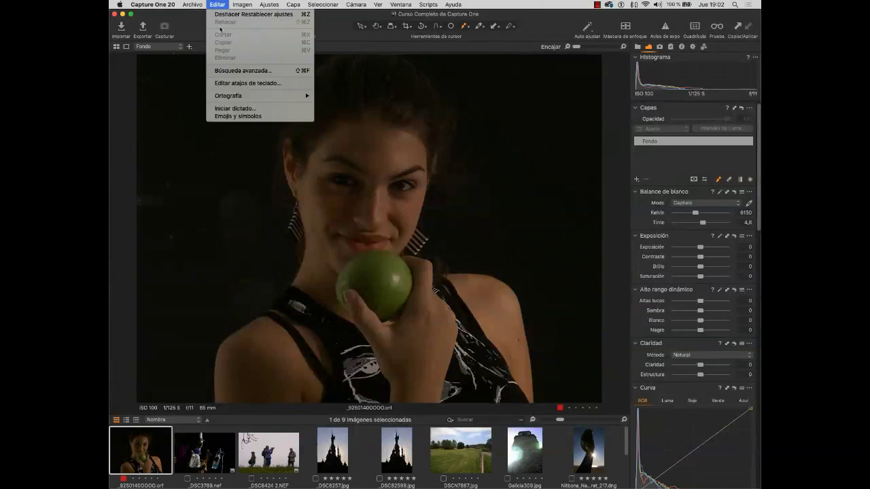
left_click(248, 82)
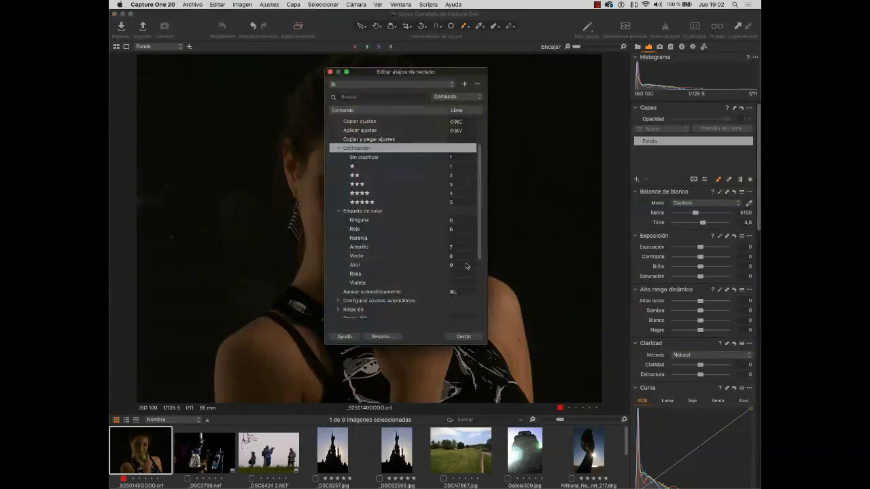
left_click(417, 84)
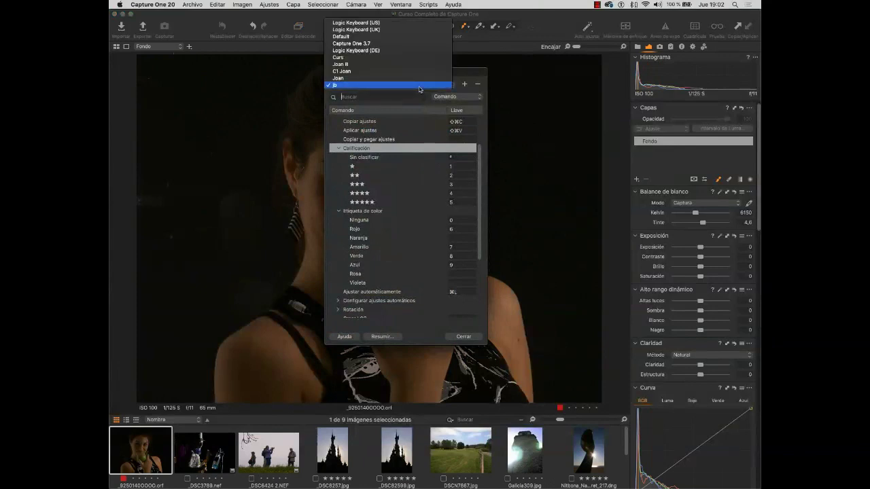
left_click(419, 79)
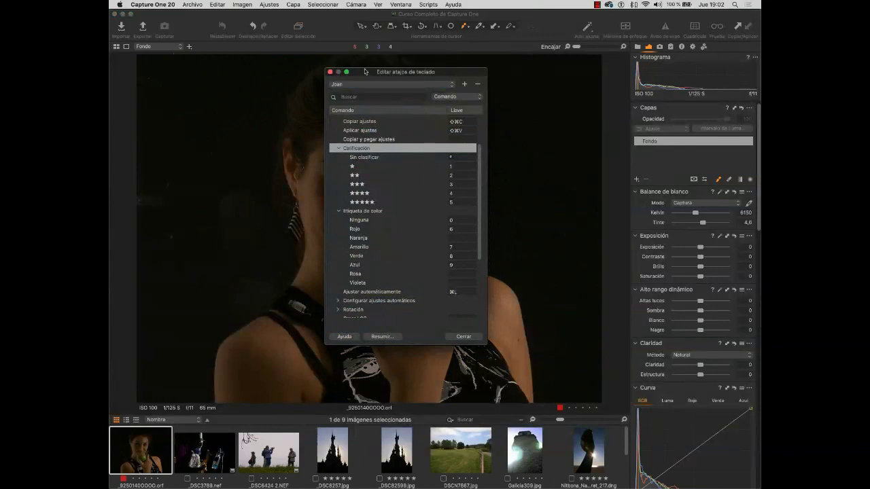
left_click(329, 71)
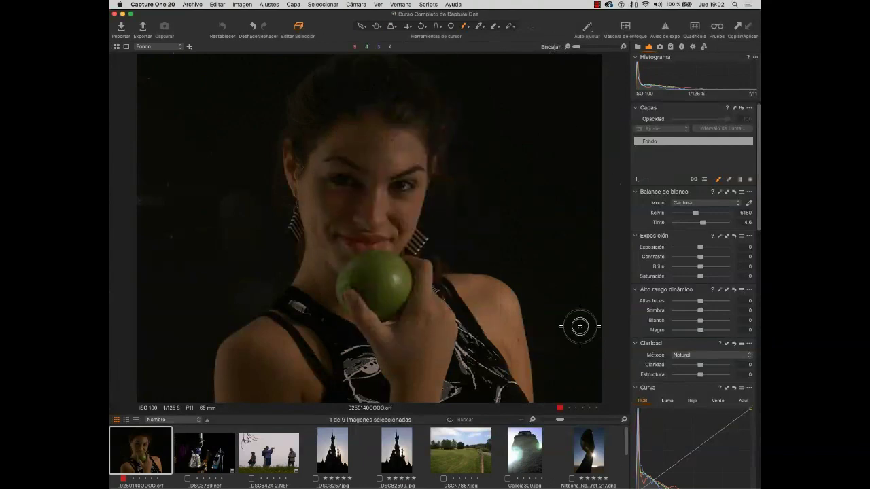
Switch from the Migración workspace to one that has separate lens, color, exposure and details tool tabs
left_click(405, 5)
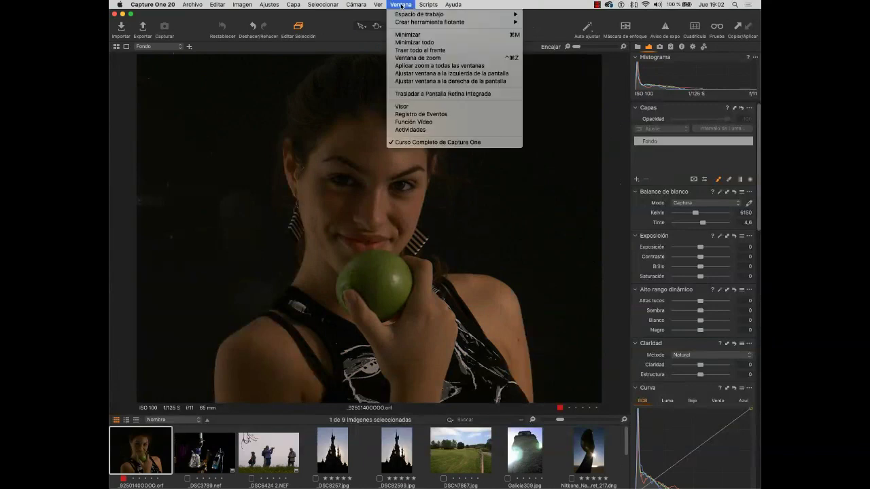
mouse_move(421, 14)
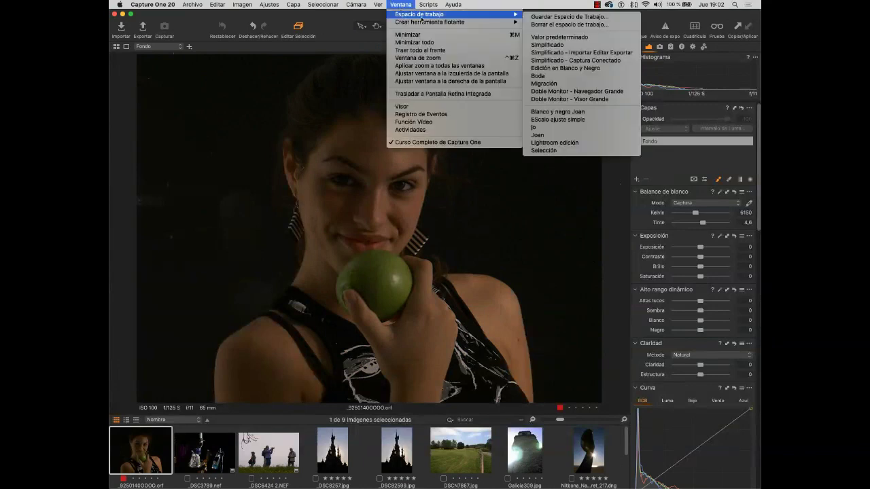
left_click(544, 45)
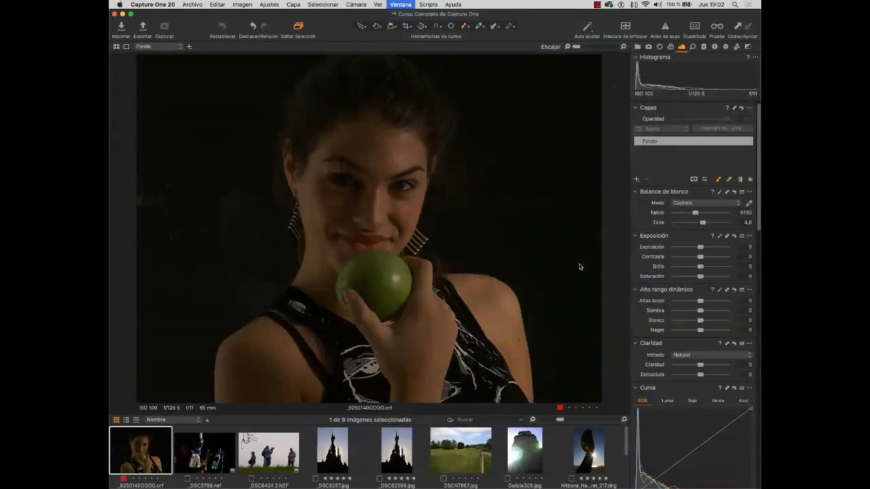